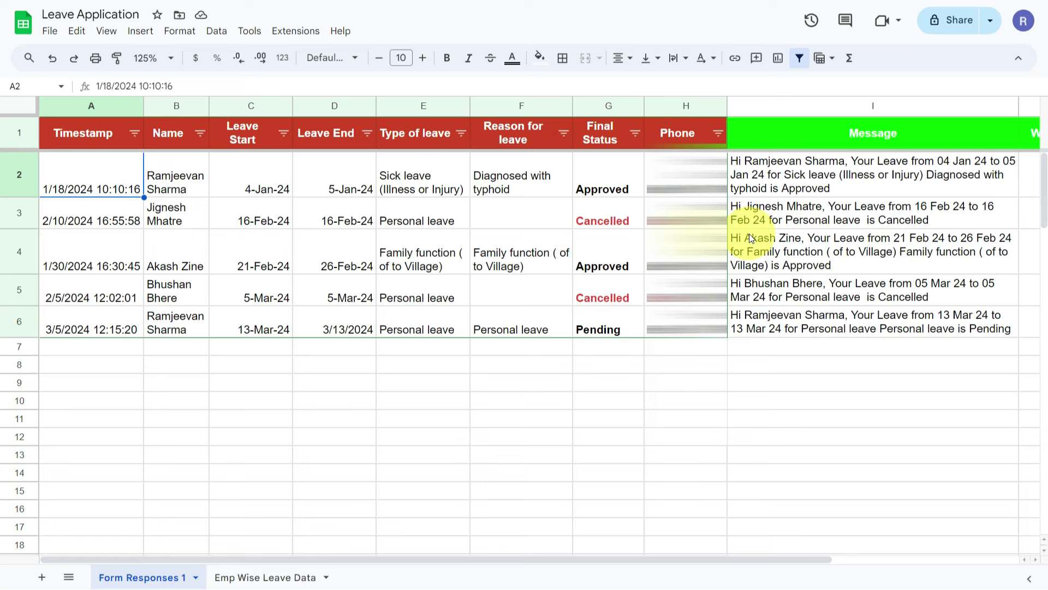
Step: Review the header row from Timestamp through Leave End and Reason for leave to Phone
{"action": "key", "text": "Up"}
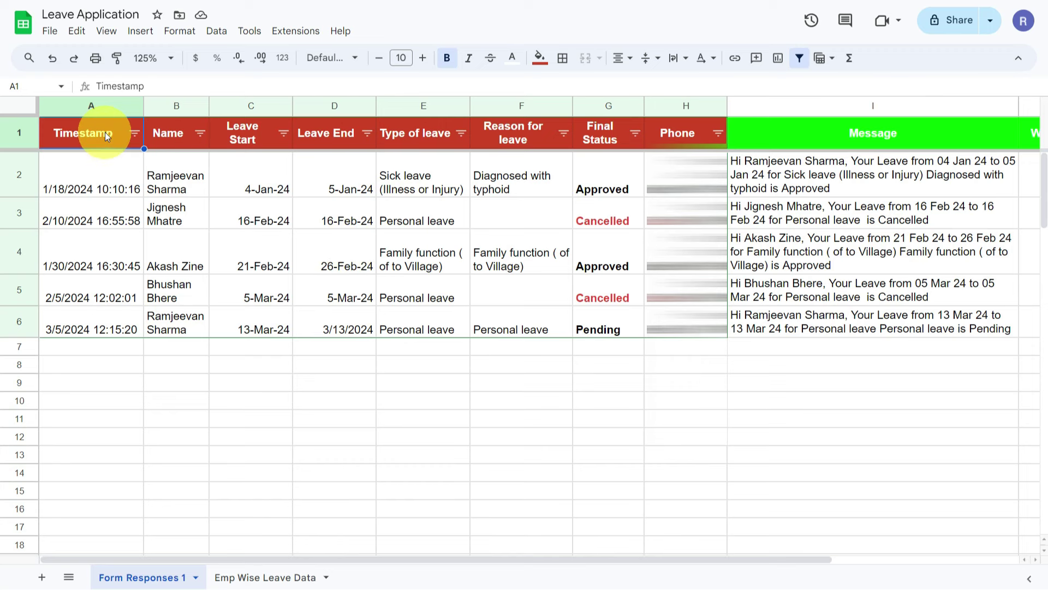
{"action": "left_click", "coordinate": [178, 139]}
{"action": "left_click", "coordinate": [254, 138]}
{"action": "left_click", "coordinate": [344, 140]}
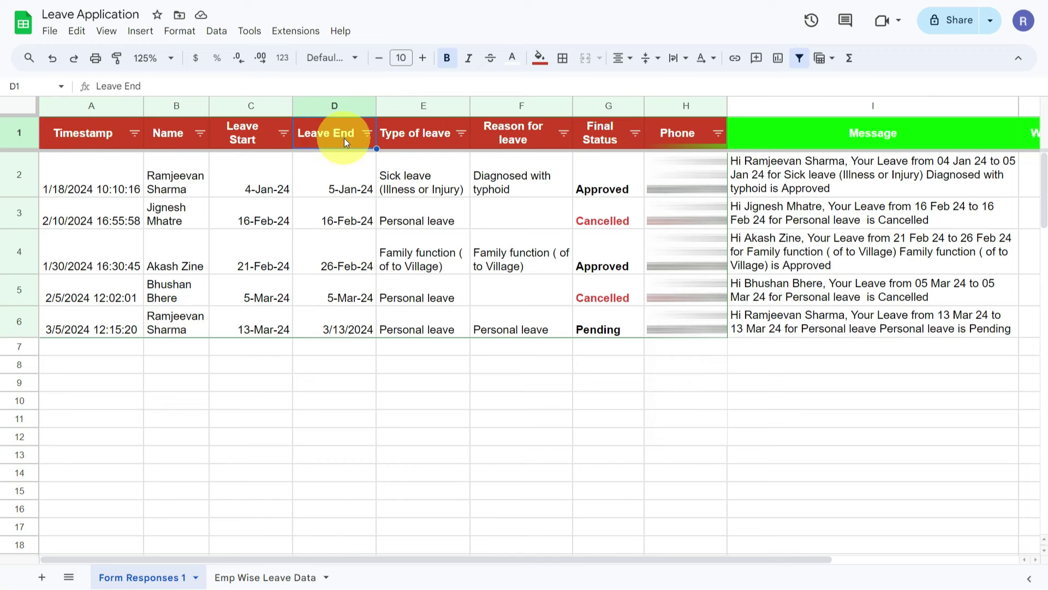
{"action": "left_click", "coordinate": [418, 133]}
{"action": "left_click", "coordinate": [517, 129]}
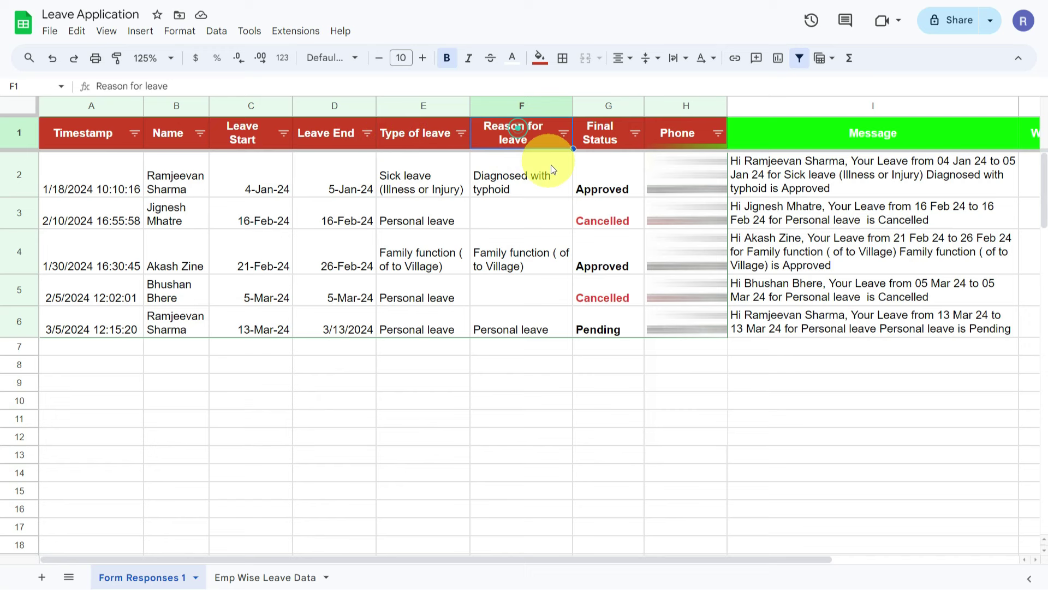
{"action": "left_click", "coordinate": [602, 128]}
{"action": "left_click", "coordinate": [685, 133]}
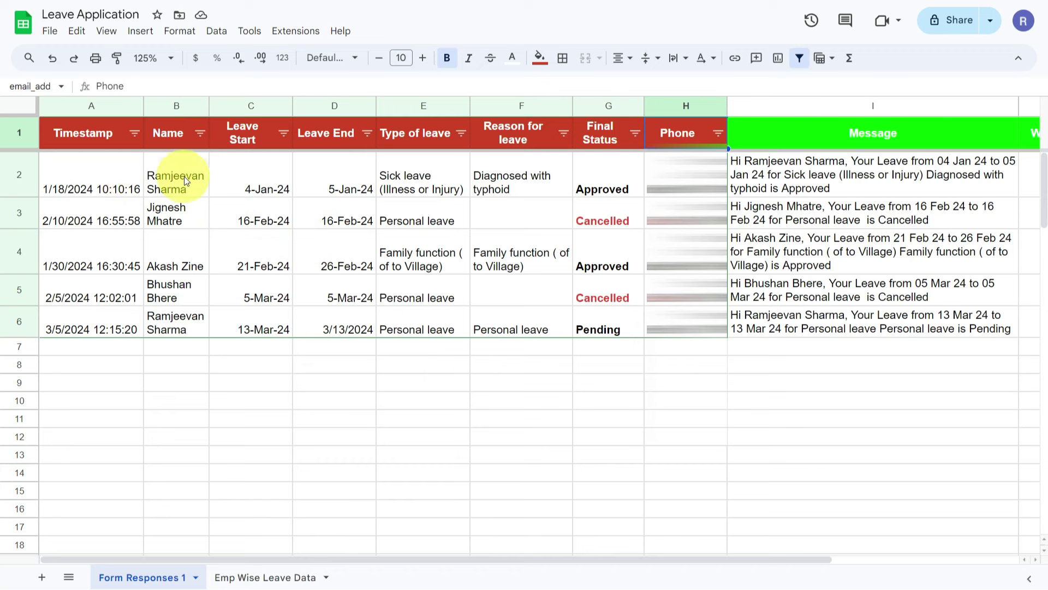
Step: Select the names in B2:B6, then go through row 2's timestamp, name, dates, leave type and reason
{"action": "left_click_drag", "start_coordinate": [185, 175], "coordinate": [176, 336]}
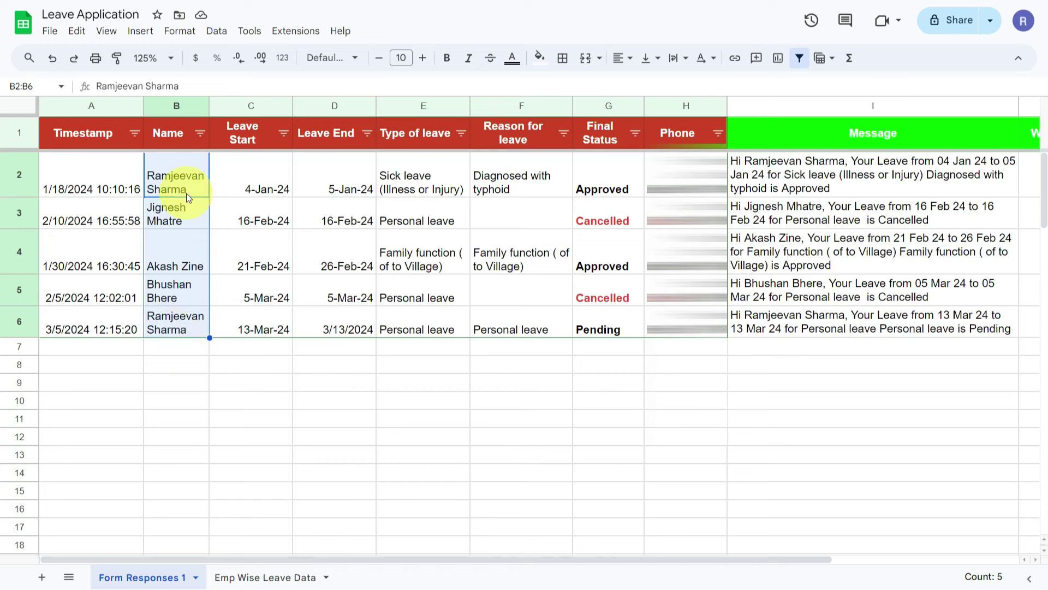
{"action": "left_click", "coordinate": [99, 189]}
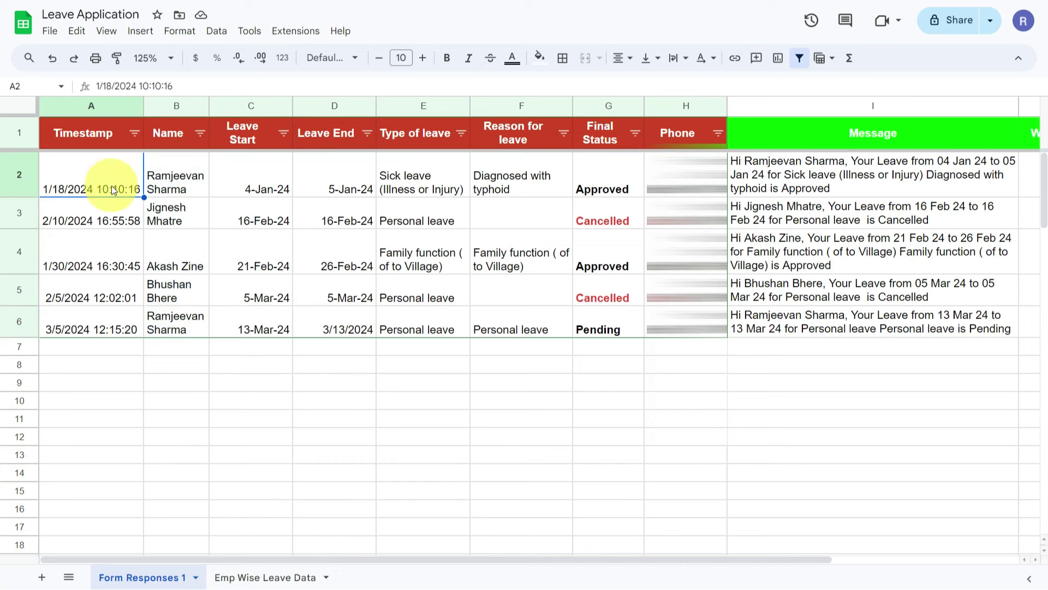
{"action": "left_click", "coordinate": [166, 186]}
{"action": "left_click", "coordinate": [235, 191]}
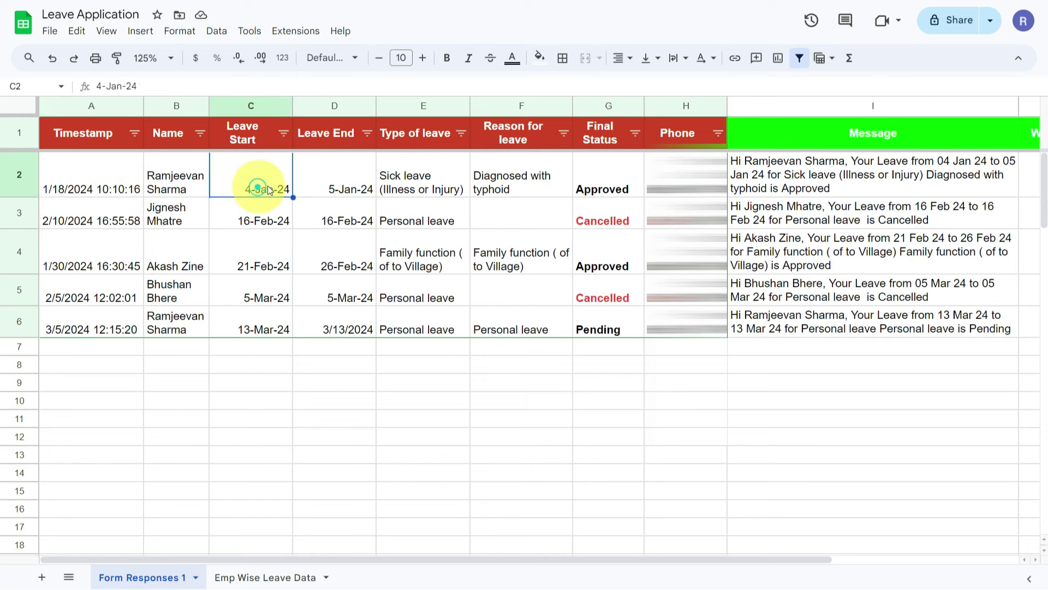
{"action": "left_click", "coordinate": [334, 189]}
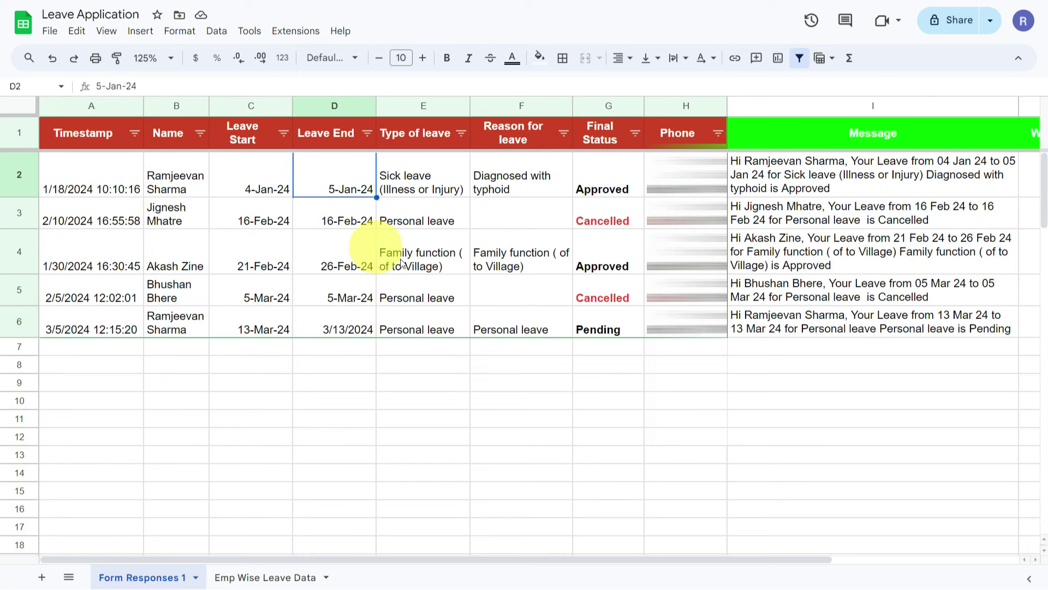
{"action": "left_click", "coordinate": [416, 190]}
{"action": "left_click", "coordinate": [505, 184]}
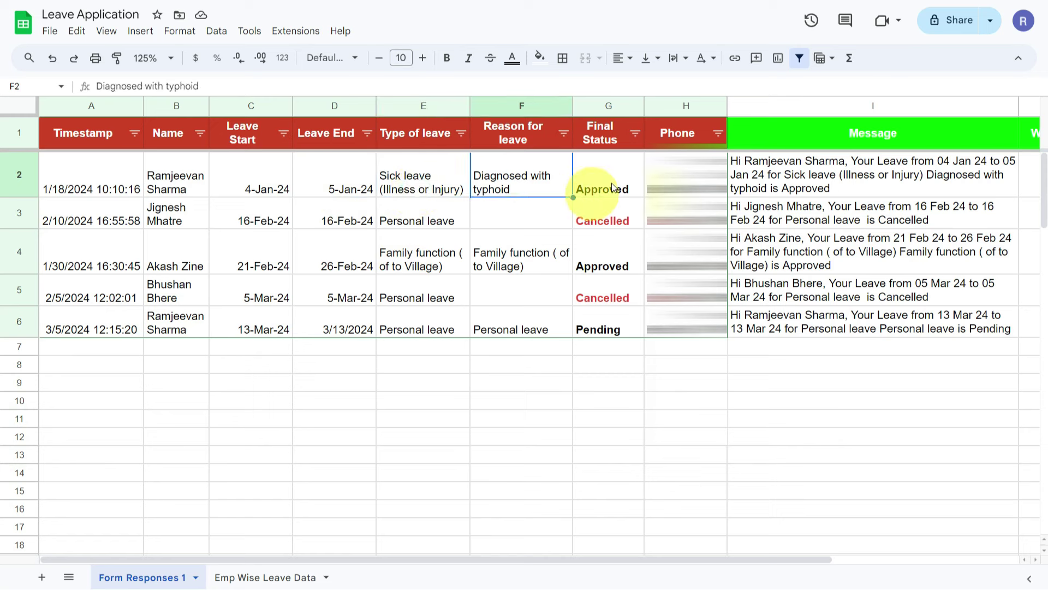
Step: Fill the Final Status header cell G1 with green
{"action": "left_click", "coordinate": [606, 140]}
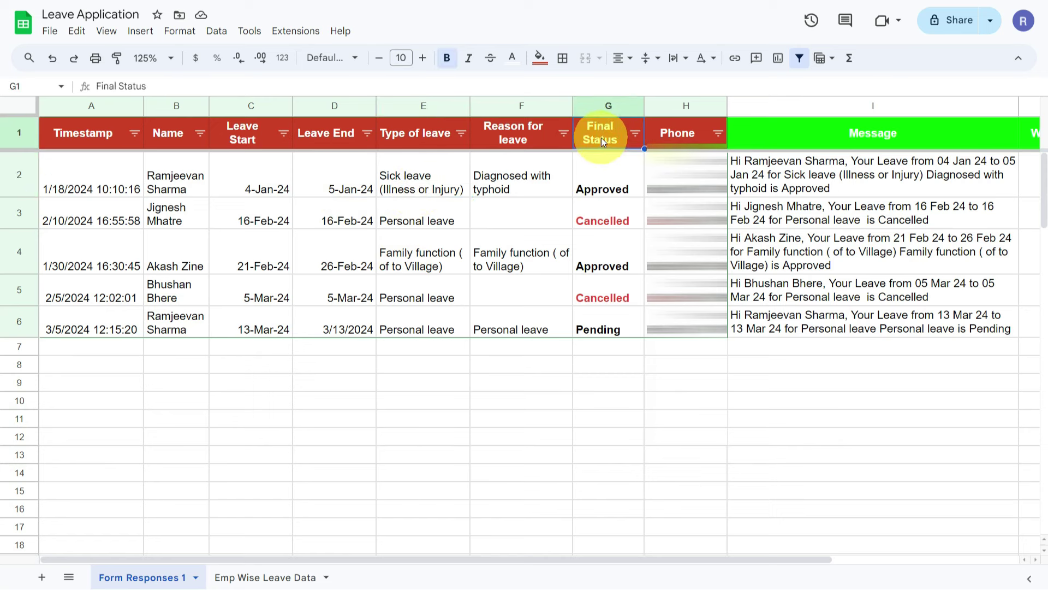
{"action": "left_click", "coordinate": [540, 58]}
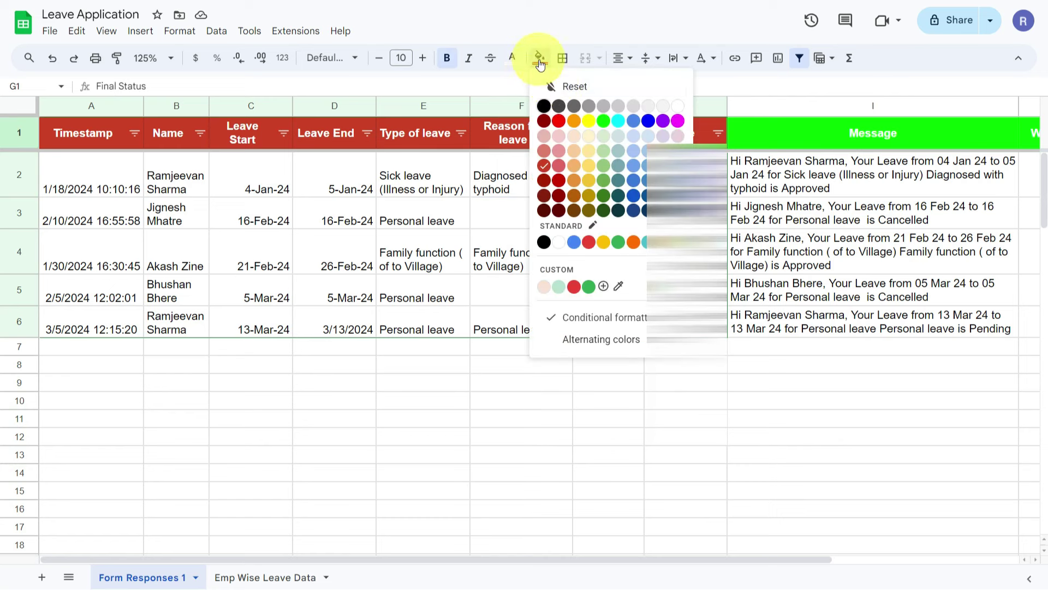
{"action": "left_click", "coordinate": [605, 124]}
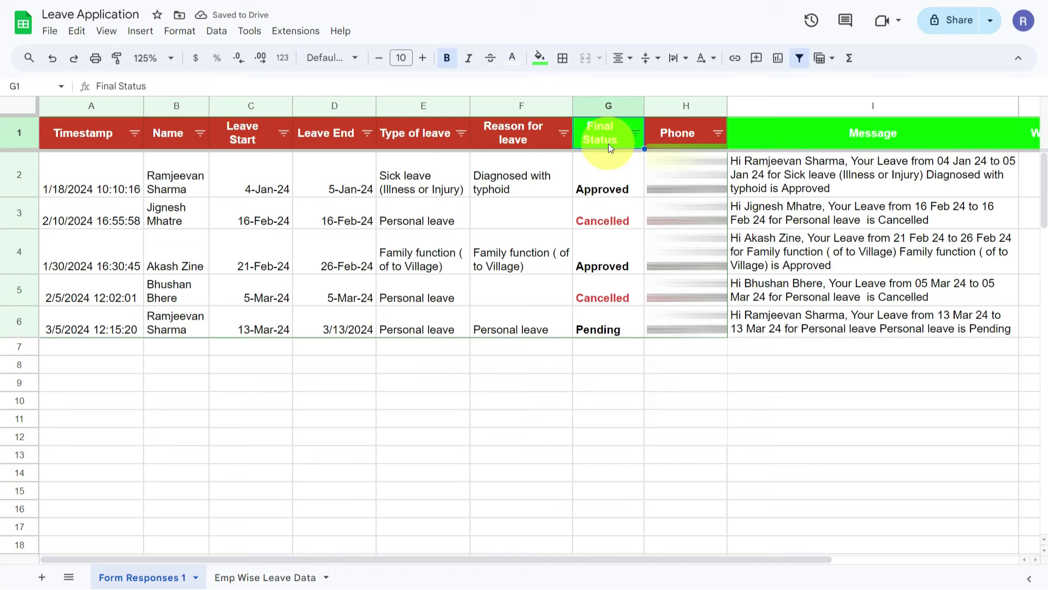
Step: Point out the Approved statuses in G2 and G4, the row-2 leave dates, and H2's phone lookup formula
{"action": "left_click", "coordinate": [601, 175]}
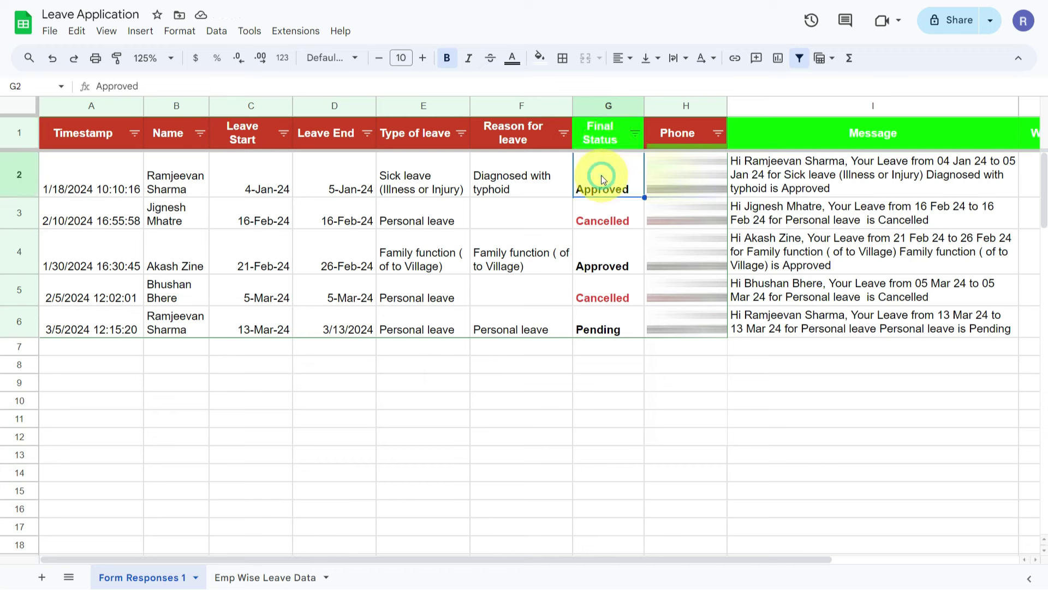
{"action": "left_click", "coordinate": [605, 224]}
{"action": "left_click", "coordinate": [625, 267]}
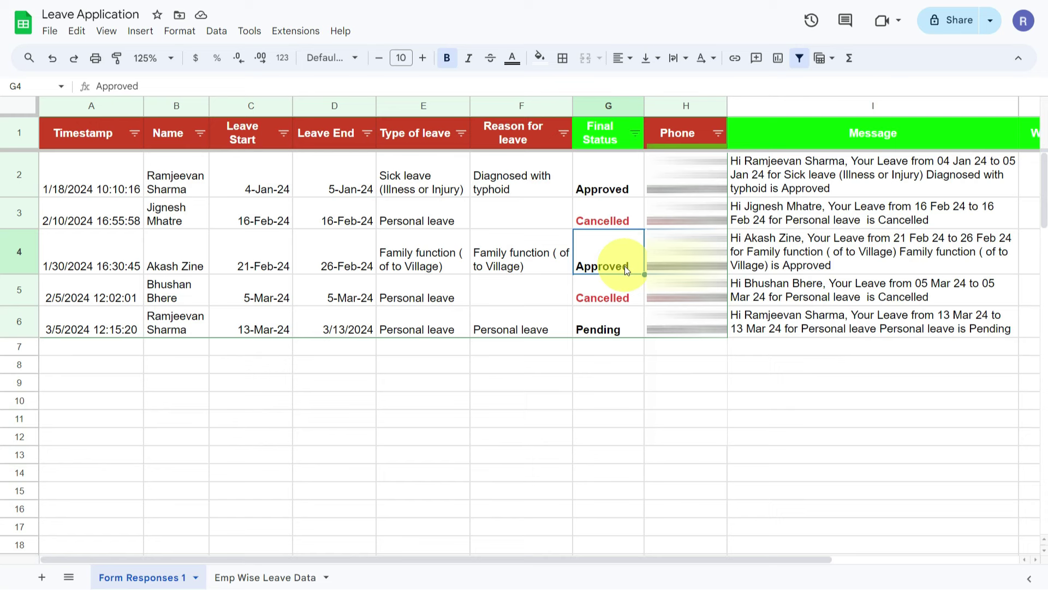
{"action": "left_click_drag", "start_coordinate": [270, 189], "coordinate": [349, 176]}
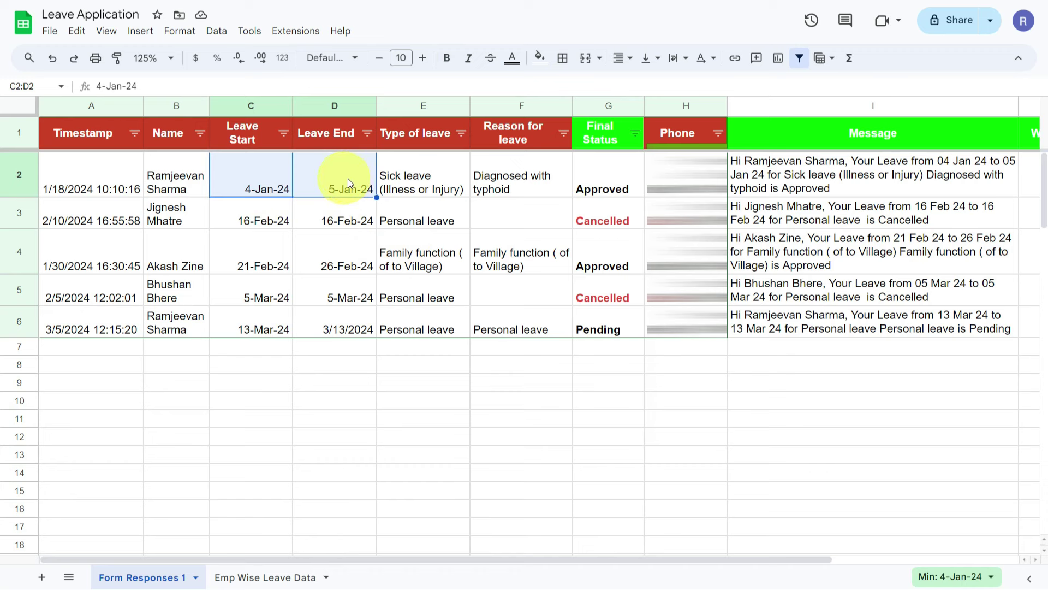
{"action": "left_click", "coordinate": [686, 176]}
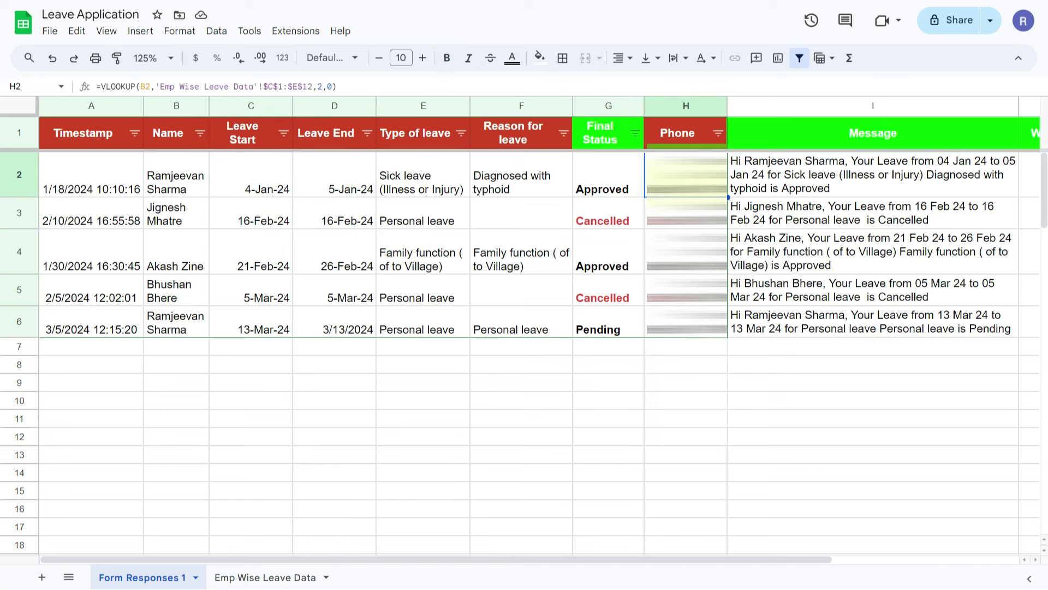
{"action": "left_click", "coordinate": [938, 181]}
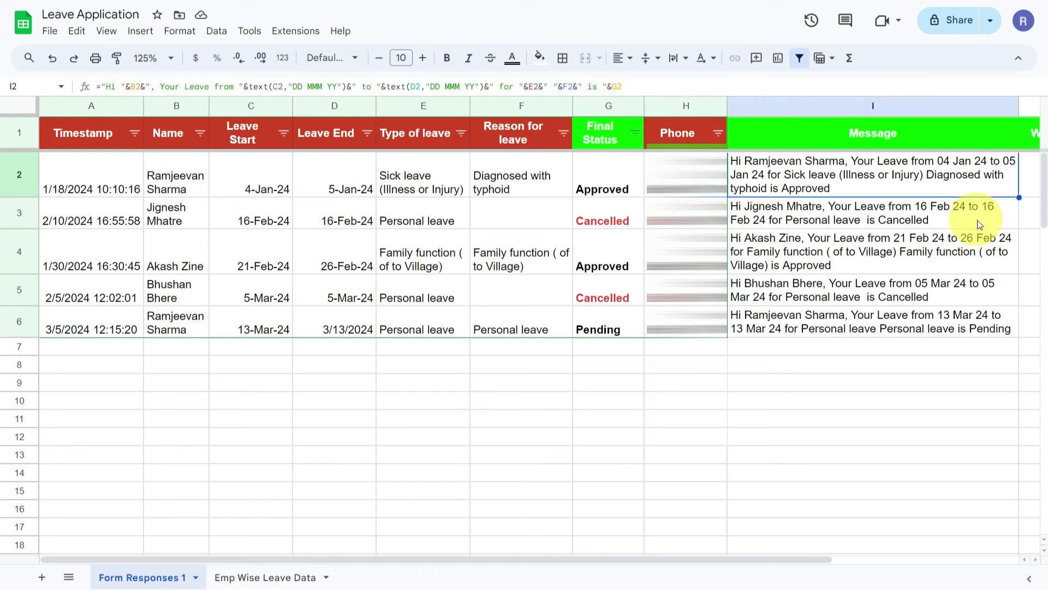
{"action": "left_click", "coordinate": [857, 137]}
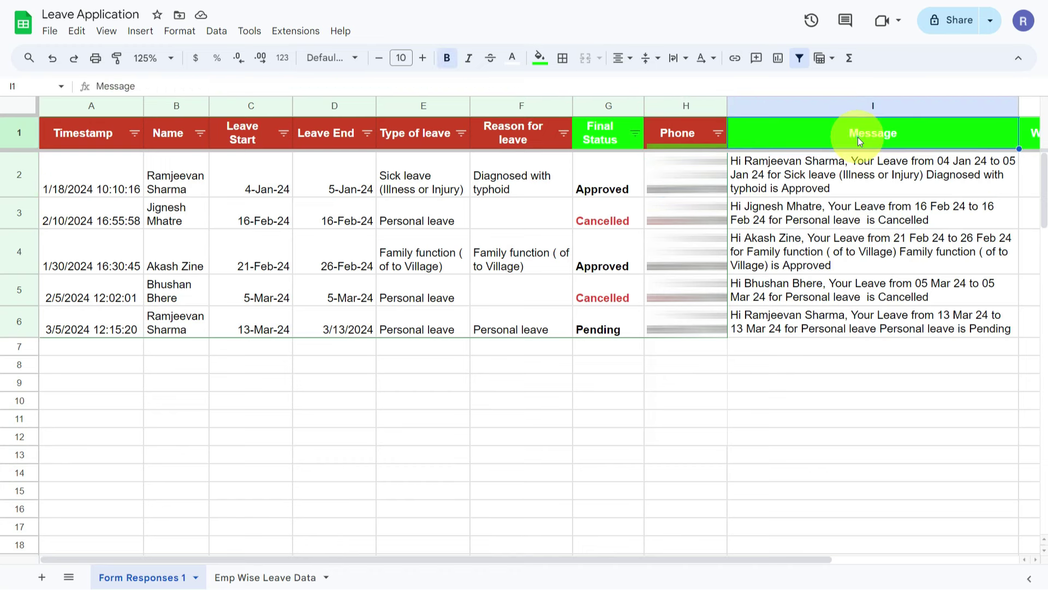
{"action": "left_click", "coordinate": [853, 183]}
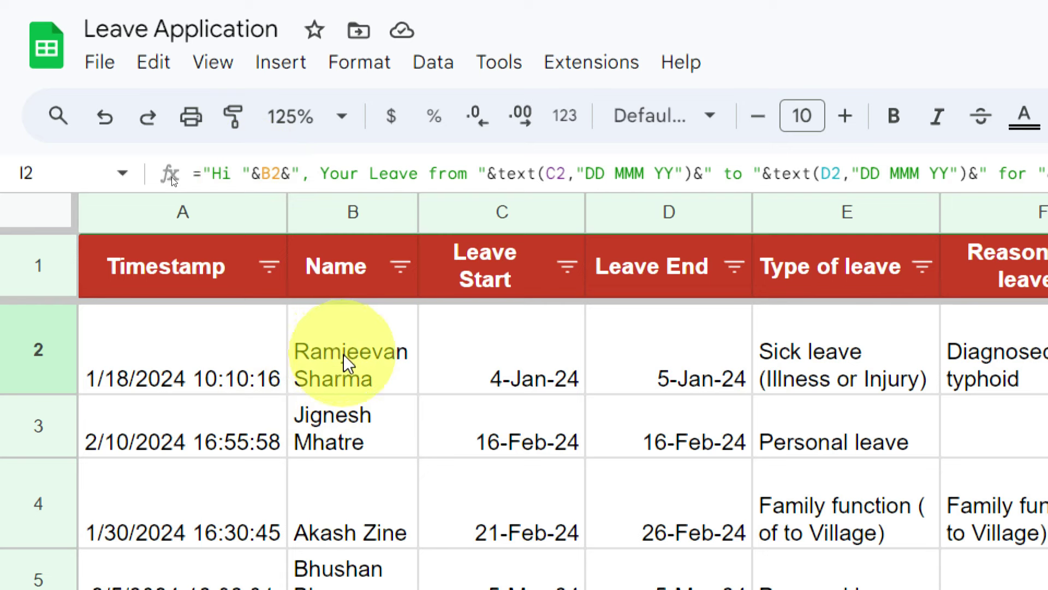
{"action": "left_click", "coordinate": [305, 172]}
{"action": "type", "text": ","}
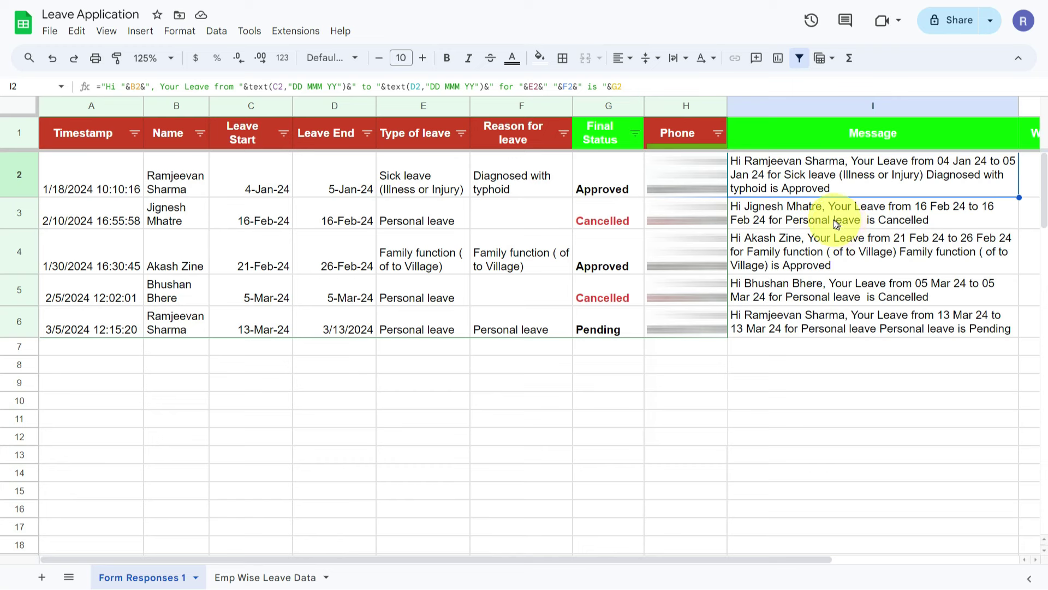
{"action": "left_click", "coordinate": [840, 222]}
{"action": "left_click", "coordinate": [838, 244]}
{"action": "left_click", "coordinate": [849, 320]}
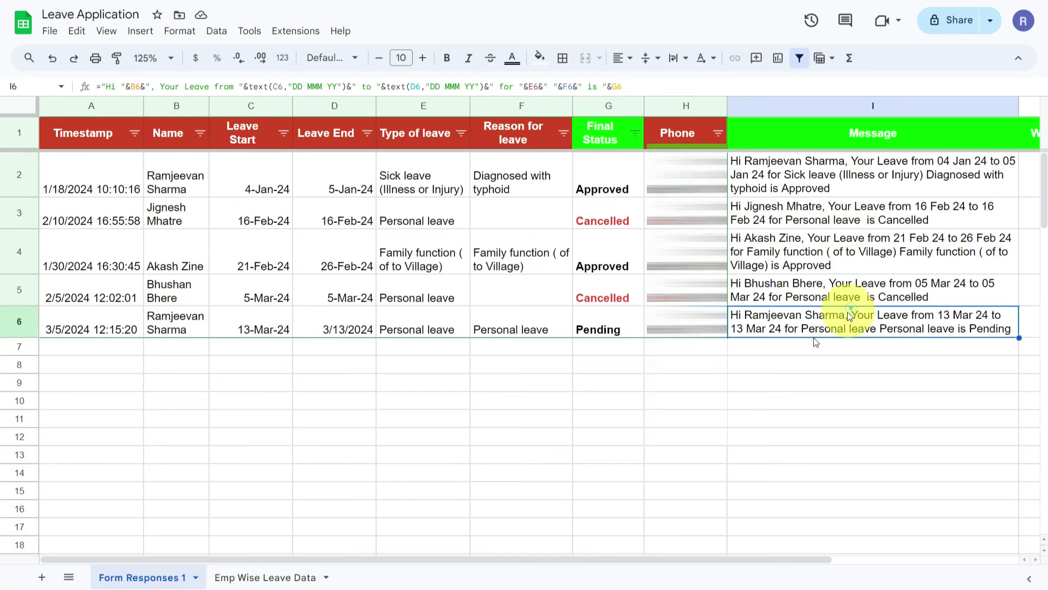
{"action": "left_click", "coordinate": [187, 353]}
{"action": "key", "text": "Up"}
{"action": "key", "text": "Up"}
{"action": "key", "text": "ctrl+c"}
{"action": "key", "text": "Down"}
{"action": "key", "text": "Down"}
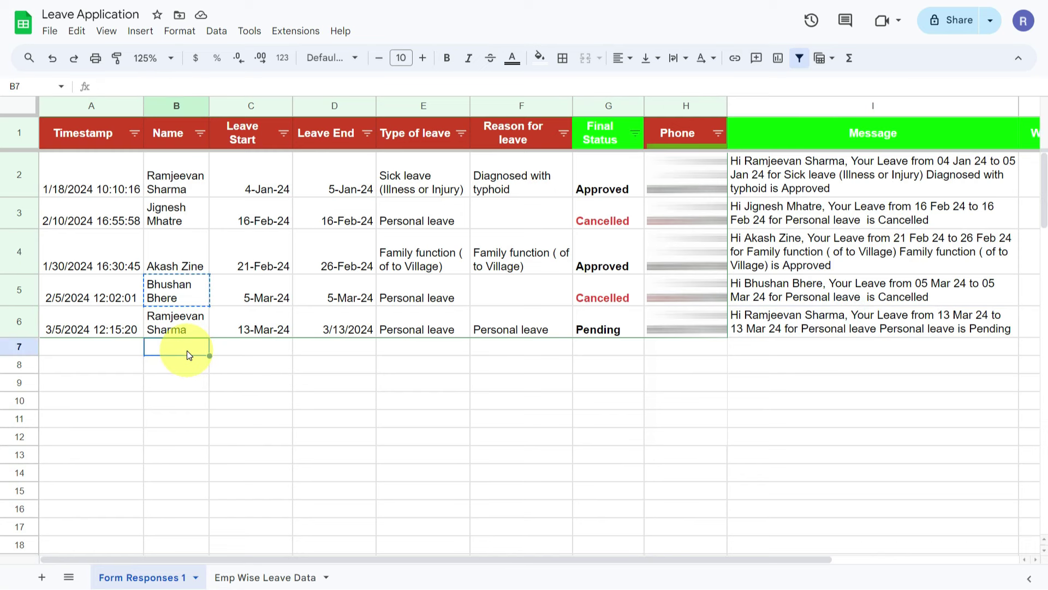
{"action": "key", "text": "ctrl+v"}
{"action": "key", "text": "Right"}
{"action": "key", "text": "Right"}
{"action": "key", "text": "Right"}
{"action": "key", "text": "Right"}
{"action": "key", "text": "Right"}
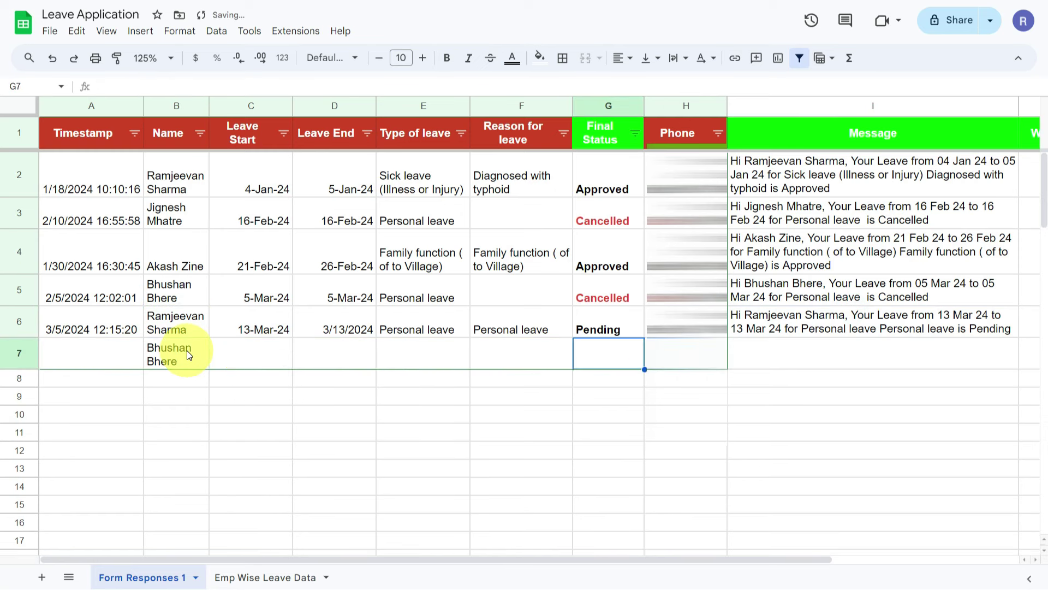
{"action": "type", "text": "Approved"}
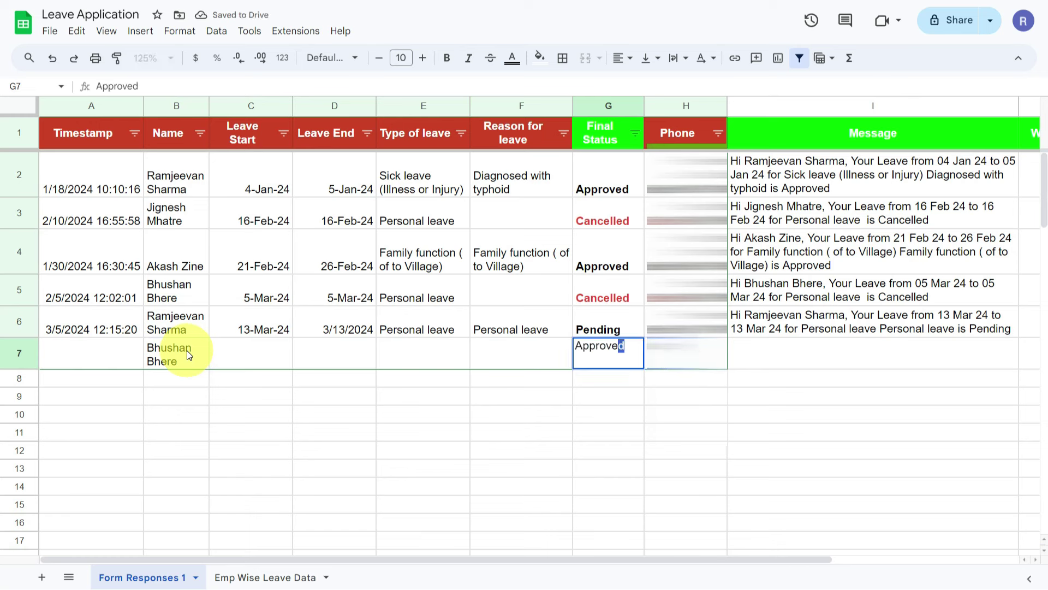
{"action": "key", "text": "Tab"}
{"action": "key", "text": "Up"}
{"action": "key", "text": "Up"}
{"action": "key", "text": "ctrl+x"}
{"action": "key", "text": "Down"}
{"action": "key", "text": "Down"}
{"action": "key", "text": "ctrl+v"}
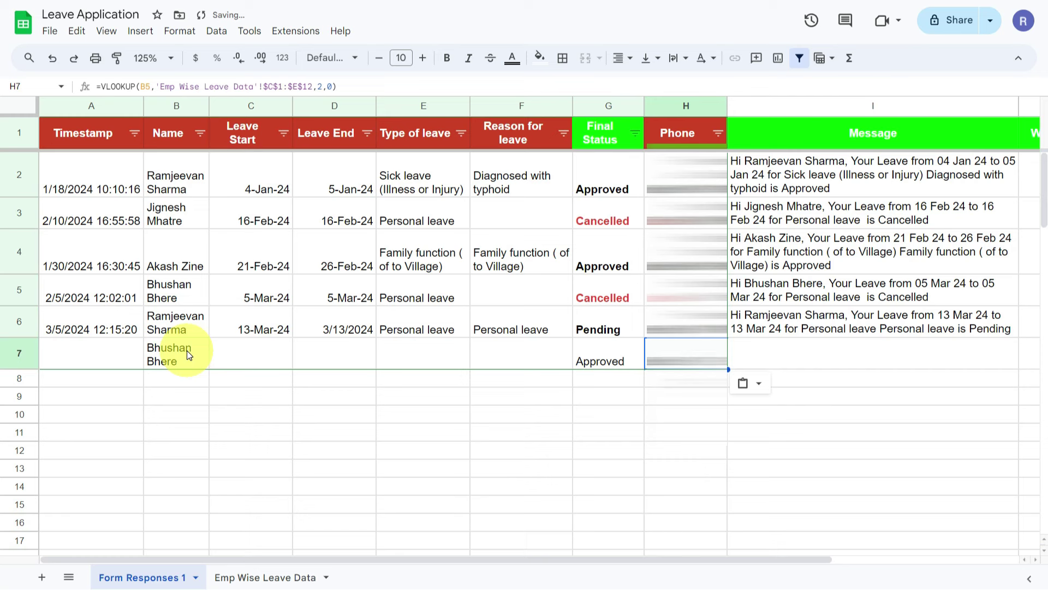
{"action": "key", "text": "Left"}
{"action": "key", "text": "Left"}
{"action": "key", "text": "shift+Left"}
{"action": "key", "text": "ctrl+d"}
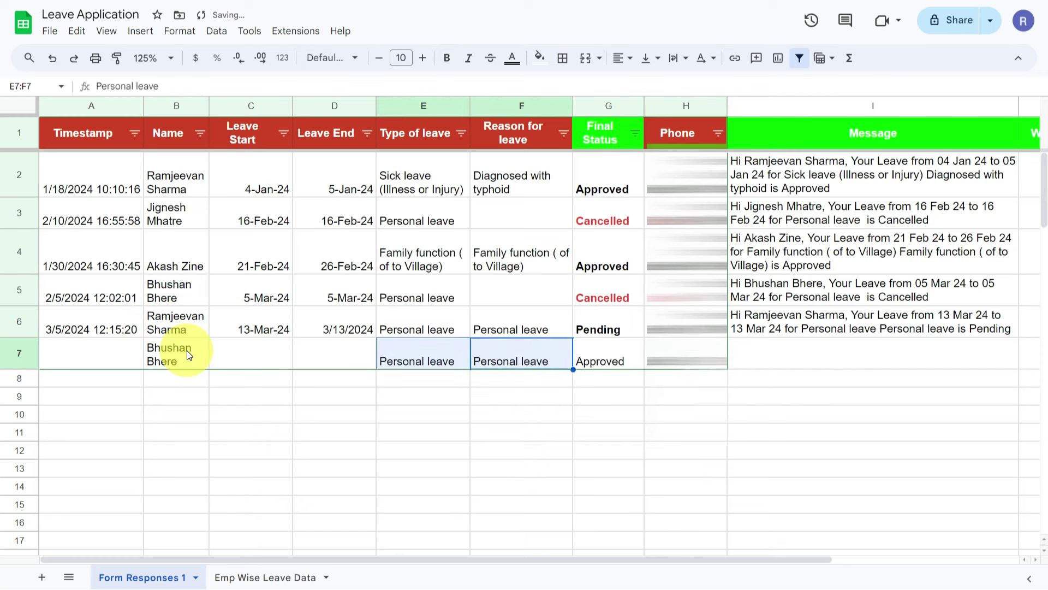
{"action": "key", "text": "Left"}
{"action": "key", "text": "Left"}
{"action": "key", "text": "shift+Left"}
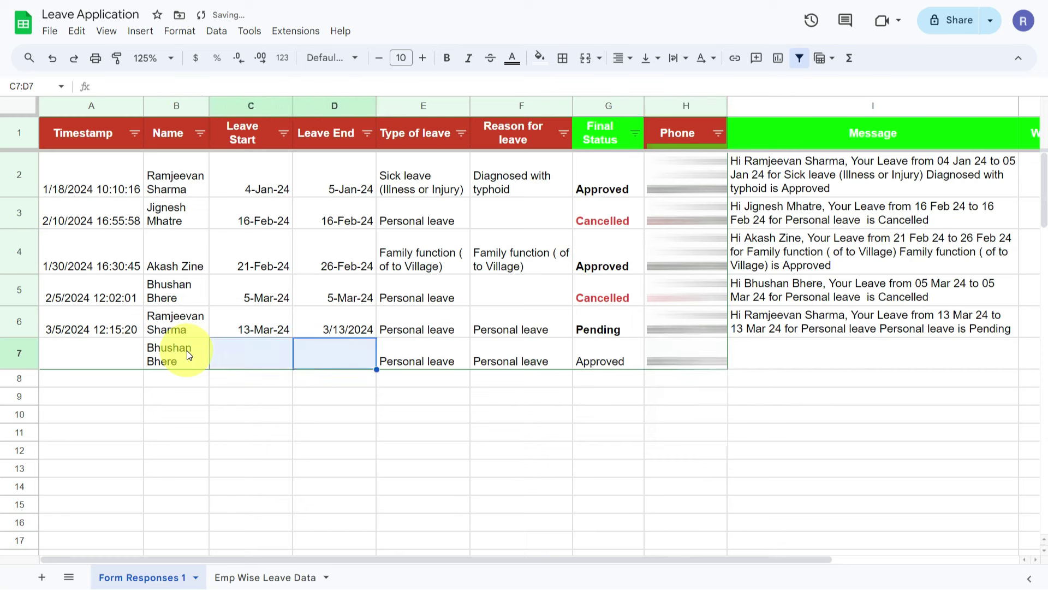
{"action": "key", "text": "ctrl+d"}
{"action": "key", "text": "Left"}
{"action": "key", "text": "Left"}
{"action": "key", "text": "ctrl+semicolon"}
{"action": "key", "text": "Tab"}
{"action": "key", "text": "Tab"}
{"action": "key", "text": "Tab"}
{"action": "key", "text": "Tab"}
{"action": "key", "text": "Tab"}
{"action": "key", "text": "Tab"}
{"action": "key", "text": "Tab"}
{"action": "key", "text": "Tab"}
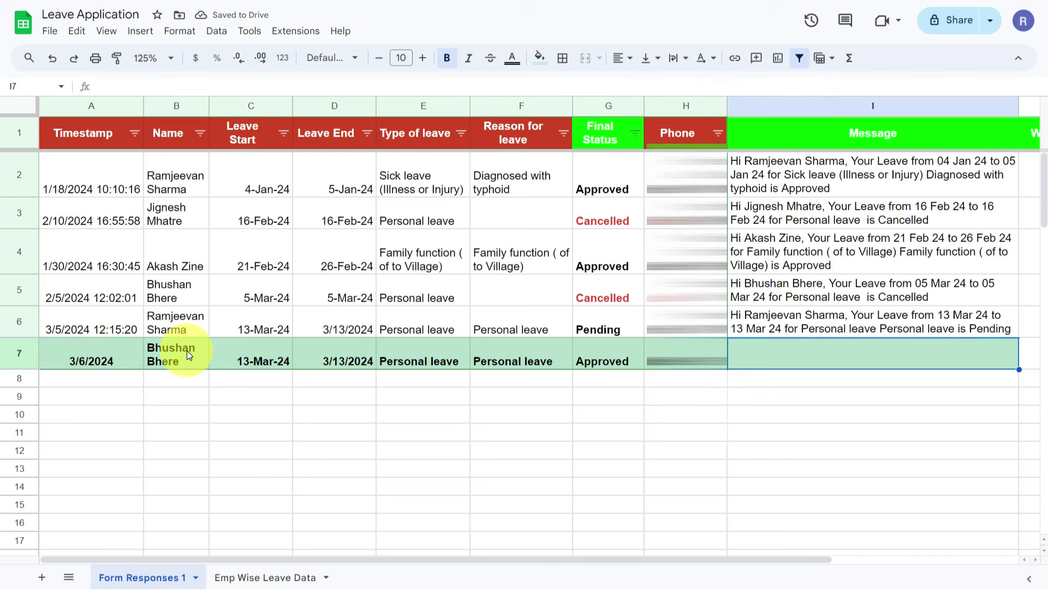
{"action": "key", "text": "ctrl+d"}
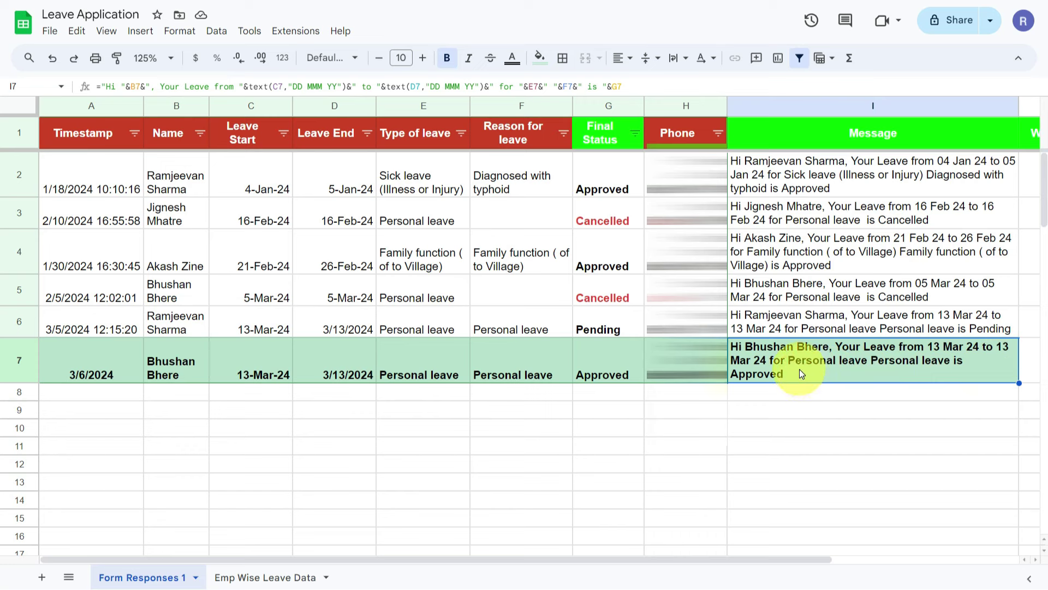
{"action": "left_click_drag", "start_coordinate": [103, 360], "coordinate": [733, 357]}
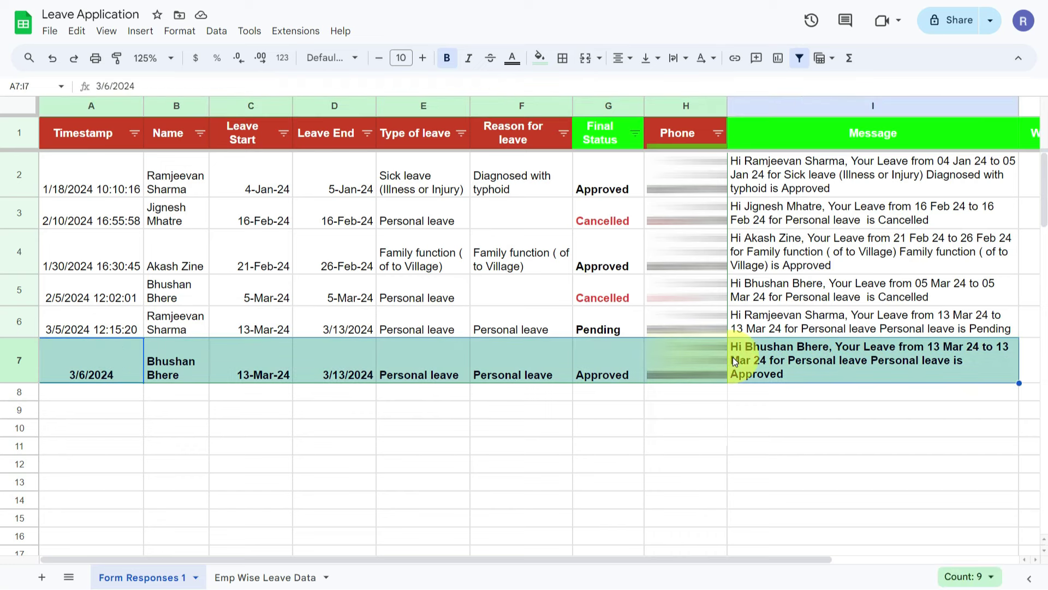
{"action": "key", "text": "Delete"}
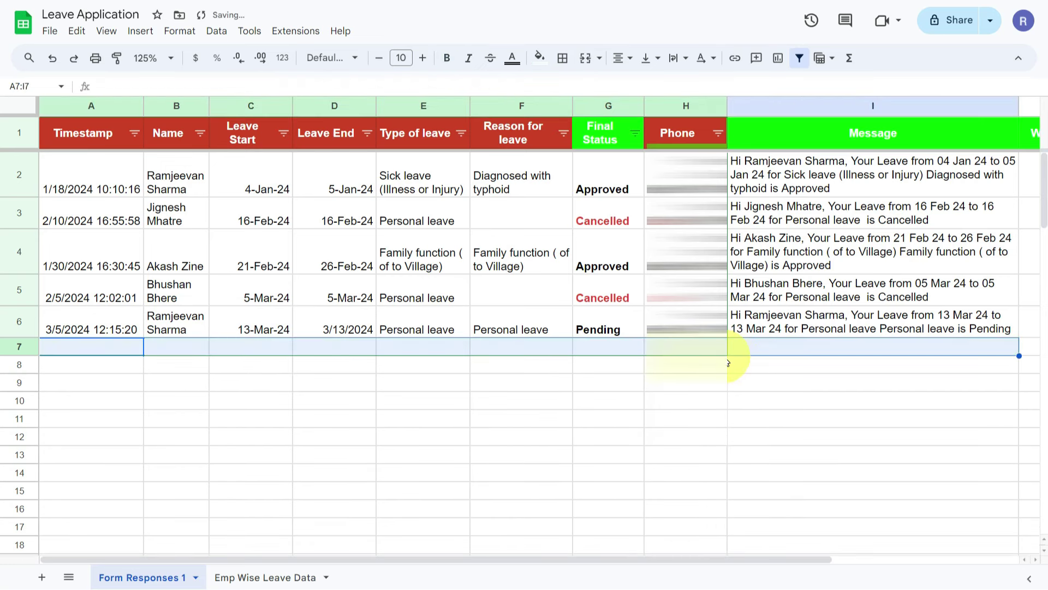
{"action": "left_click", "coordinate": [751, 174]}
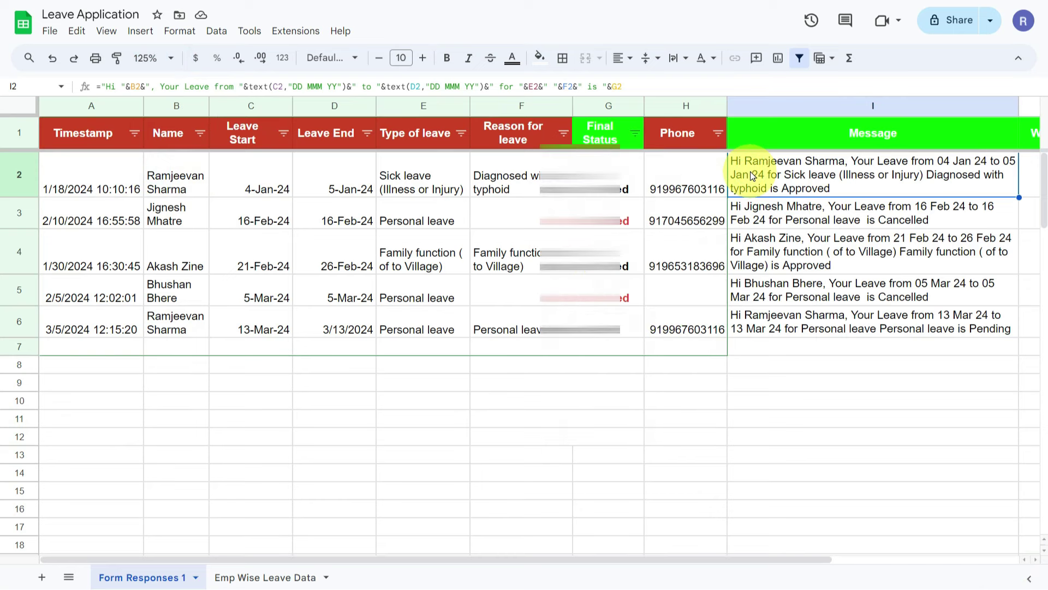
Step: Enter a HYPERLINK formula in J2 linking to api.whatsapp.com/send with phone H2, text I2, labelled 'Send Message'
{"action": "key", "text": "Right"}
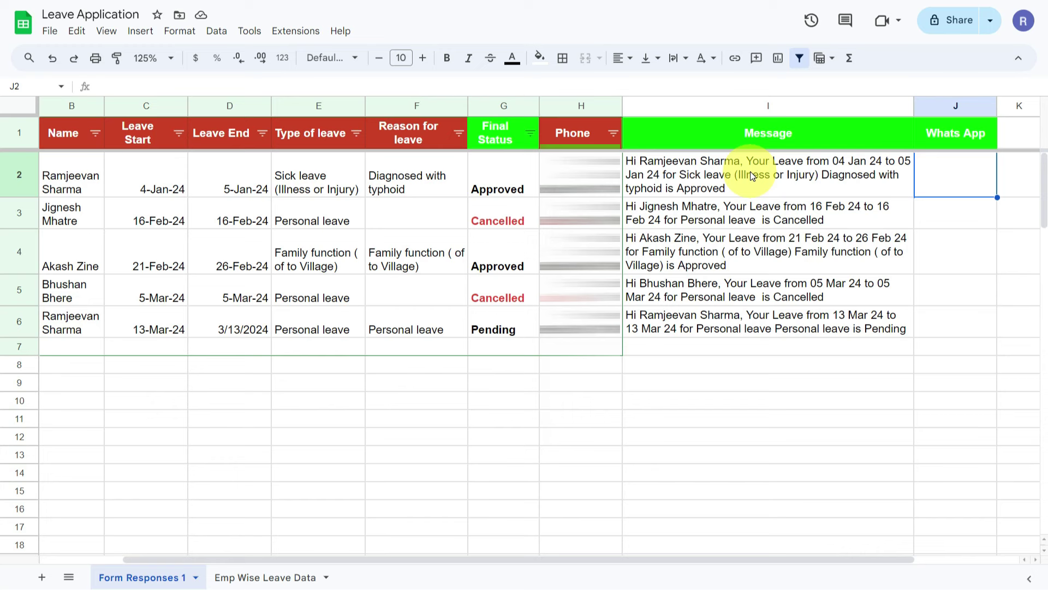
{"action": "type", "text": "=hyperlink(\"https://api.whatsapp.com/send?phone=\"&H2&\"&text=\"&I2,\"Send Message\")"}
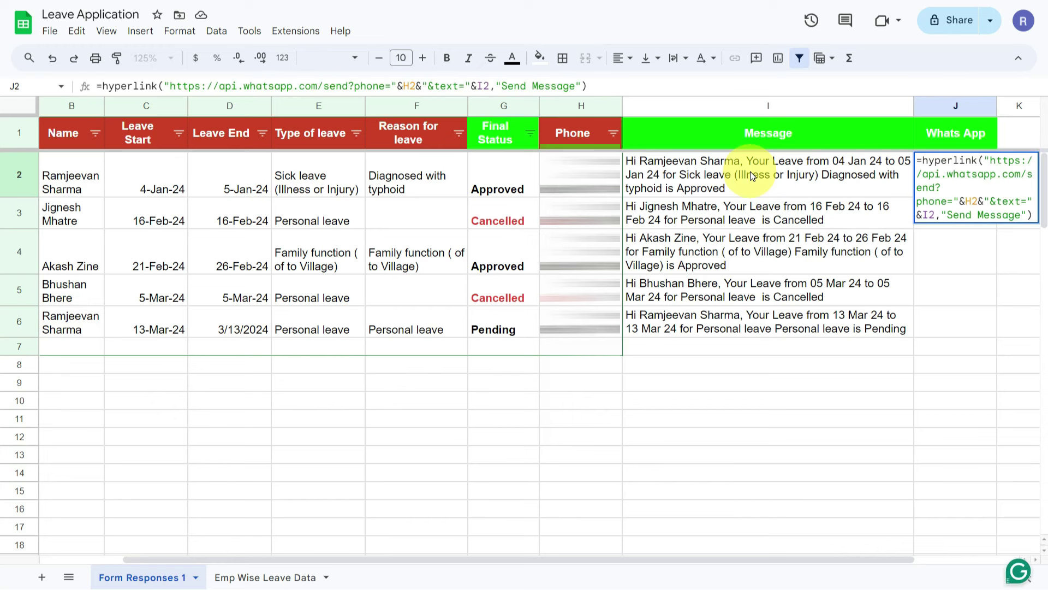
{"action": "key", "text": "Return"}
{"action": "key", "text": "Up"}
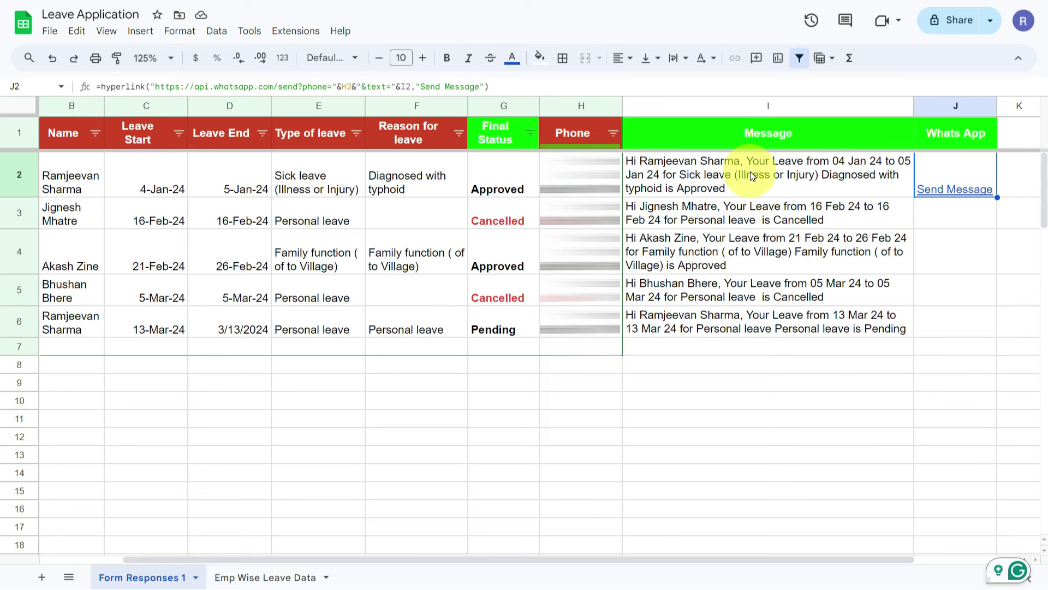
{"action": "key", "text": "F2"}
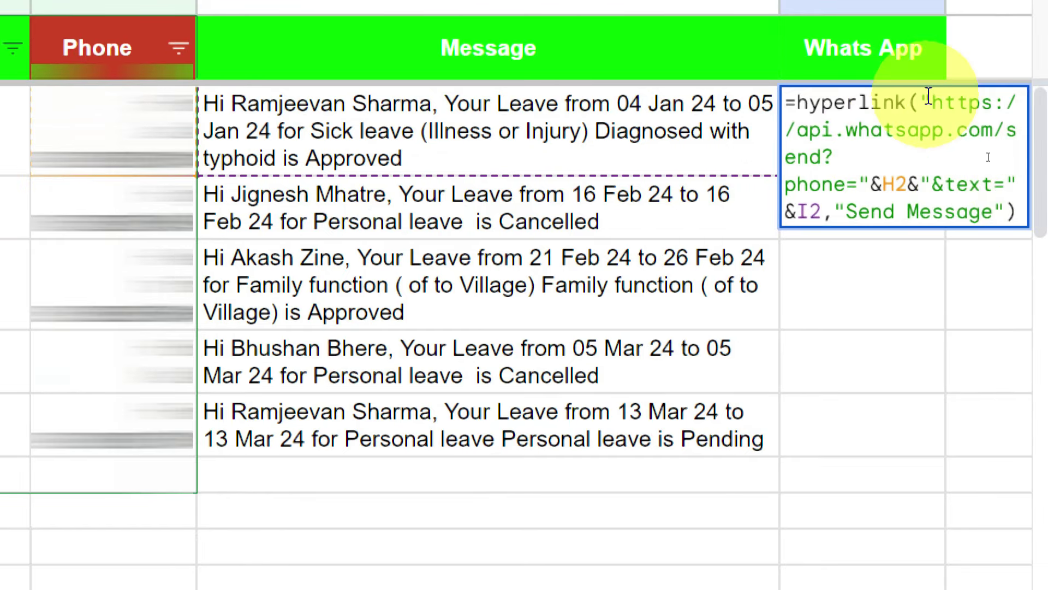
{"action": "left_click_drag", "start_coordinate": [921, 101], "coordinate": [830, 220]}
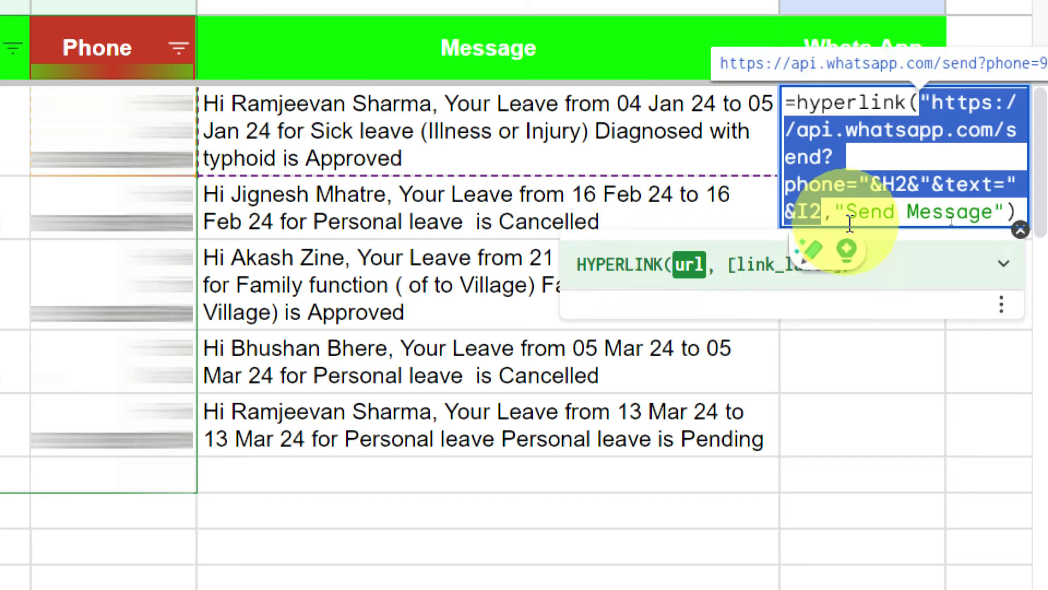
{"action": "left_click_drag", "start_coordinate": [835, 213], "coordinate": [1008, 203]}
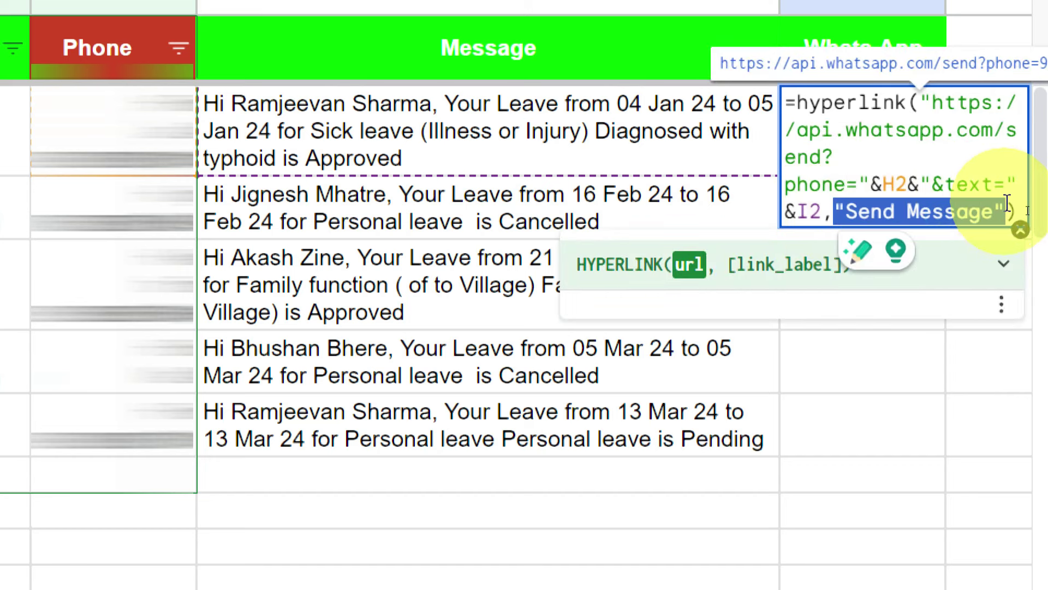
{"action": "mouse_move", "coordinate": [822, 212]}
{"action": "left_mouse_down"}
{"action": "mouse_move", "coordinate": [880, 103]}
{"action": "mouse_move", "coordinate": [933, 97]}
{"action": "left_mouse_up"}
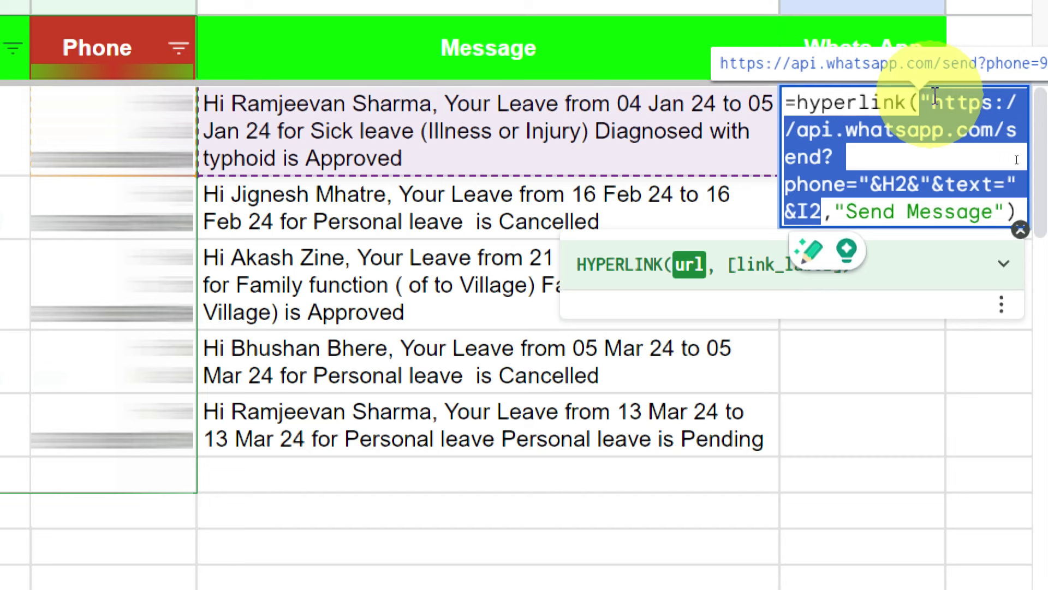
{"action": "left_click", "coordinate": [851, 199]}
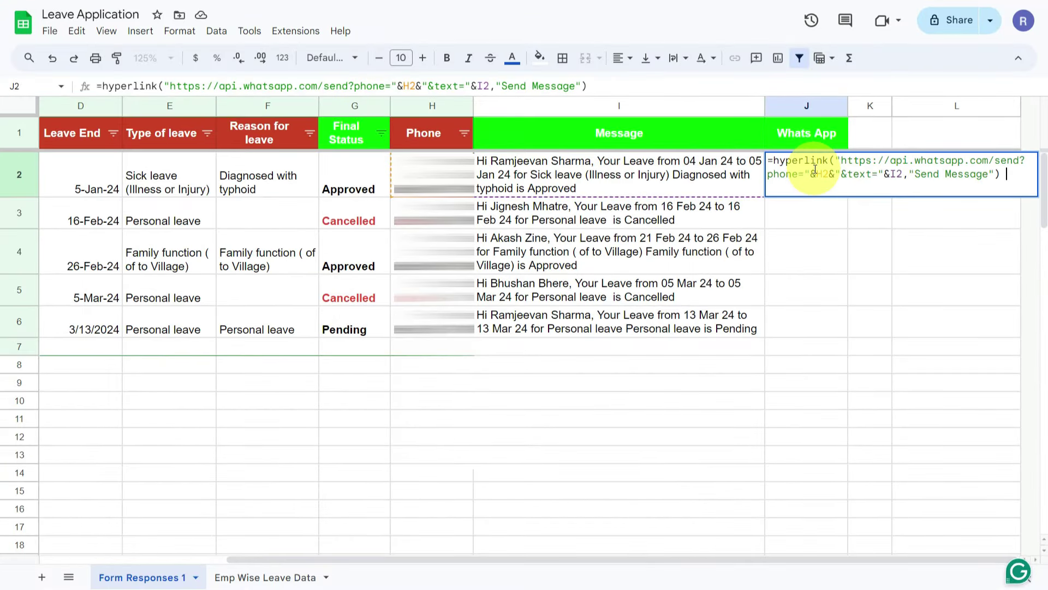
Step: Commit J2's Send Message formula and fill it down through J6 with Ctrl+D
{"action": "key", "text": "Return"}
{"action": "left_click", "coordinate": [814, 169]}
{"action": "key", "text": "shift+Down"}
{"action": "key", "text": "shift+Down"}
{"action": "key", "text": "shift+Down"}
{"action": "key", "text": "shift+Down"}
{"action": "key", "text": "ctrl+d"}
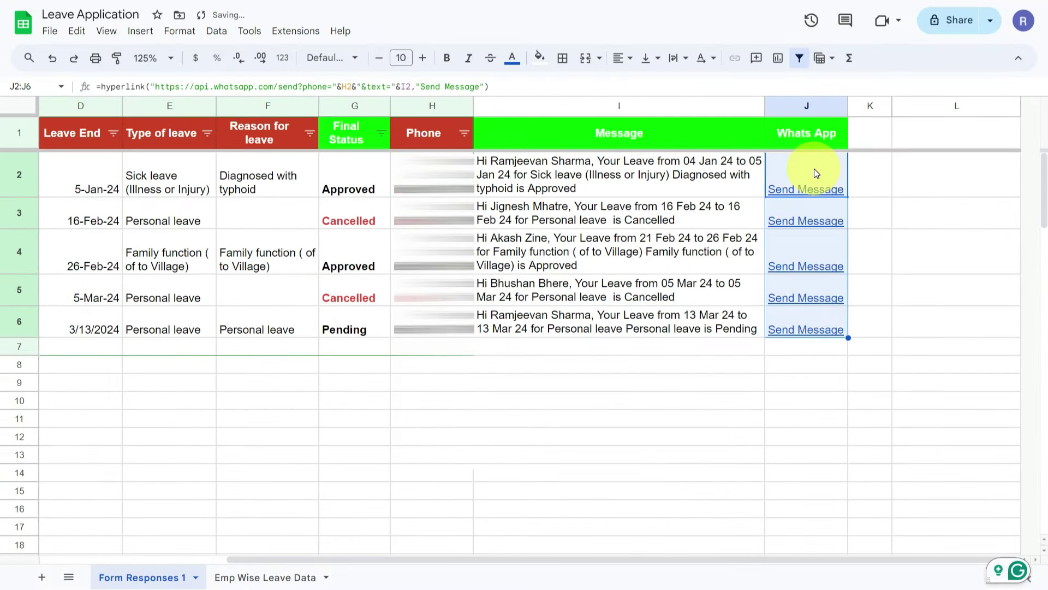
{"action": "left_click", "coordinate": [814, 168]}
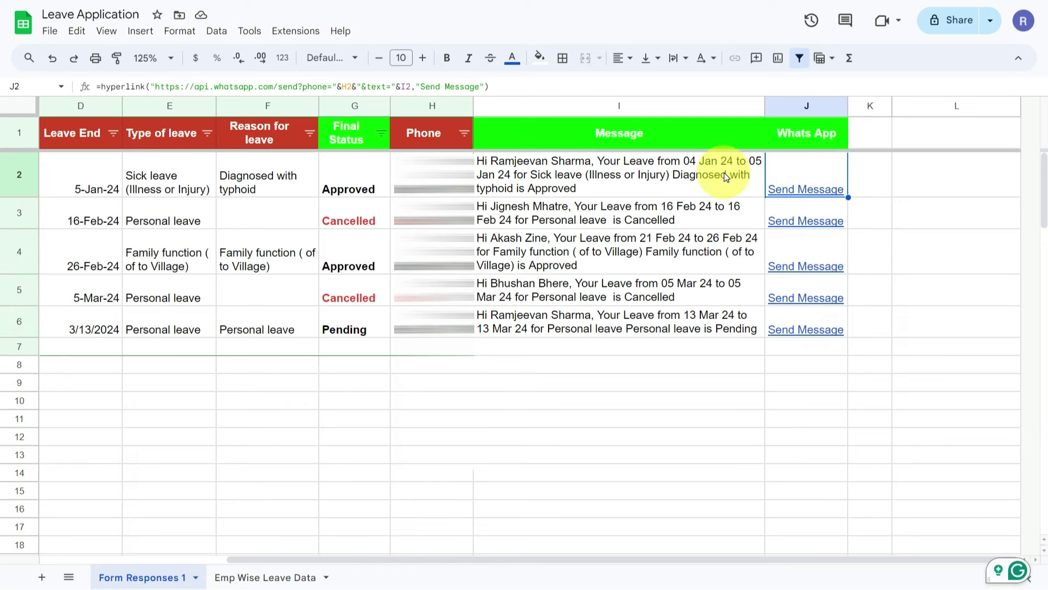
Step: Check row 2's values, land on the I2 message formula, and exit full screen
{"action": "key", "text": "Left"}
{"action": "key", "text": "Left"}
{"action": "key", "text": "Left"}
{"action": "key", "text": "Left"}
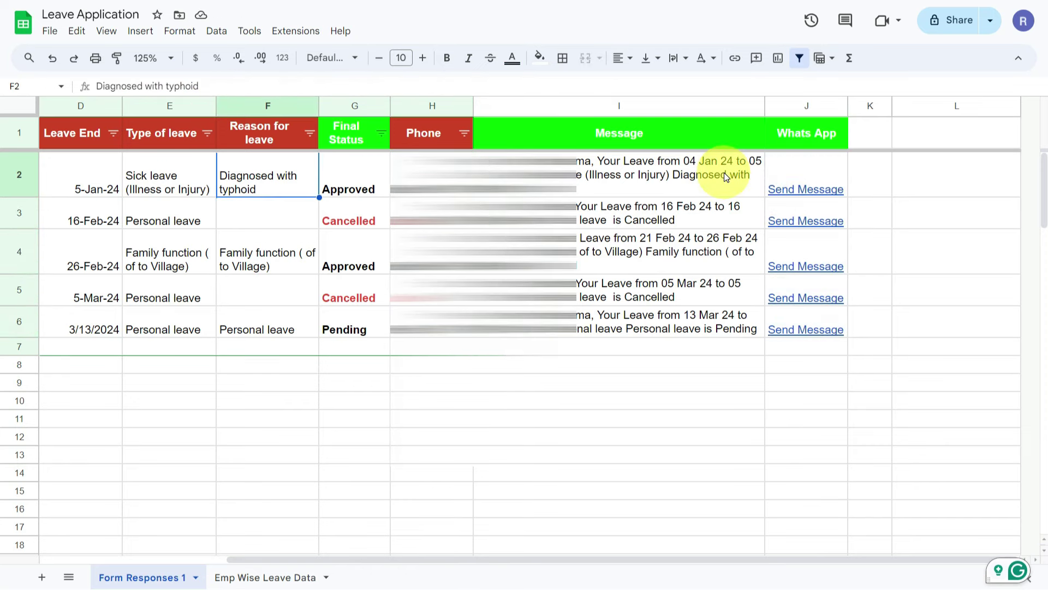
{"action": "key", "text": "Left"}
{"action": "key", "text": "Left"}
{"action": "key", "text": "Left"}
{"action": "key", "text": "Left"}
{"action": "key", "text": "Right"}
{"action": "key", "text": "Right"}
{"action": "key", "text": "Right"}
{"action": "key", "text": "Right"}
{"action": "key", "text": "Right"}
{"action": "key", "text": "Right"}
{"action": "key", "text": "Right"}
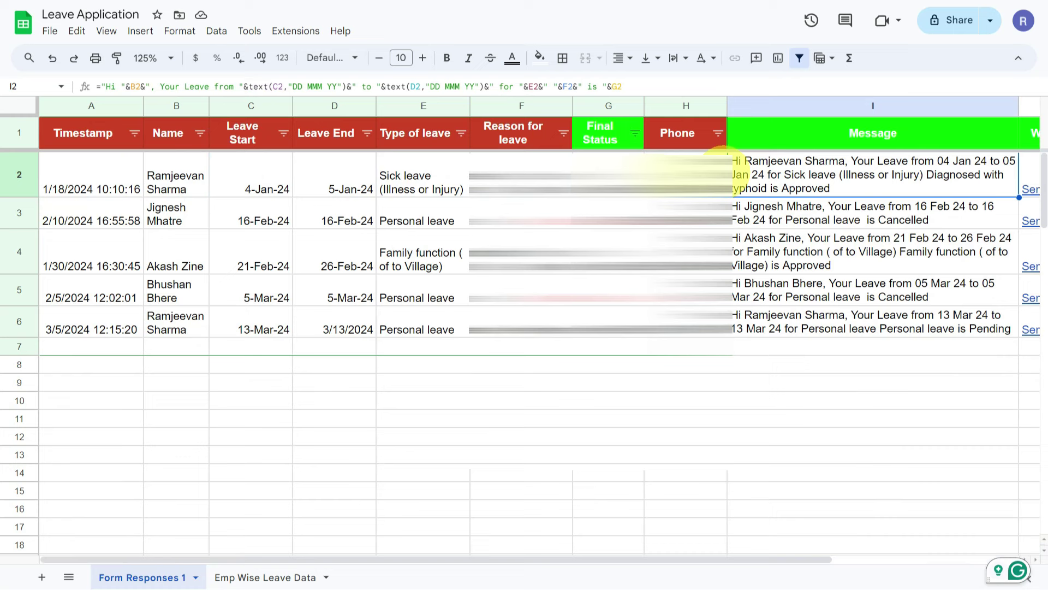
{"action": "key", "text": "Right"}
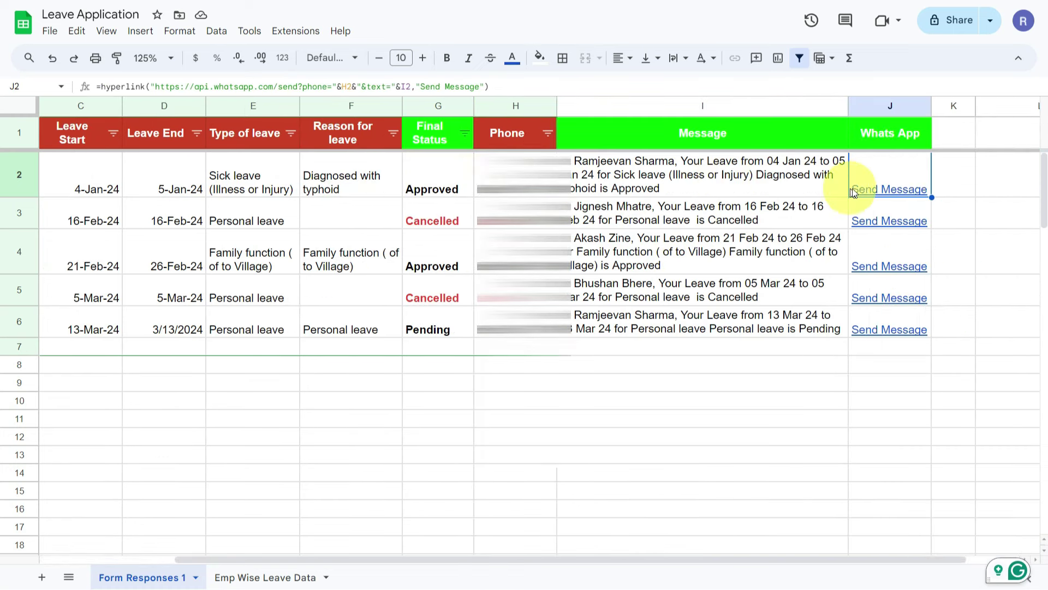
{"action": "mouse_move", "coordinate": [890, 189]}
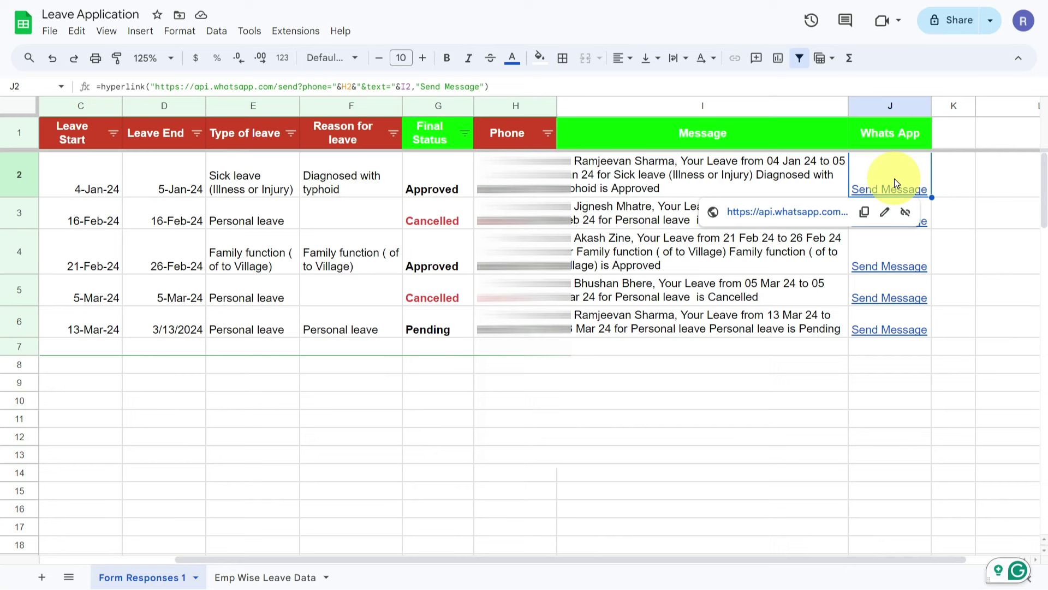
{"action": "key", "text": "F11"}
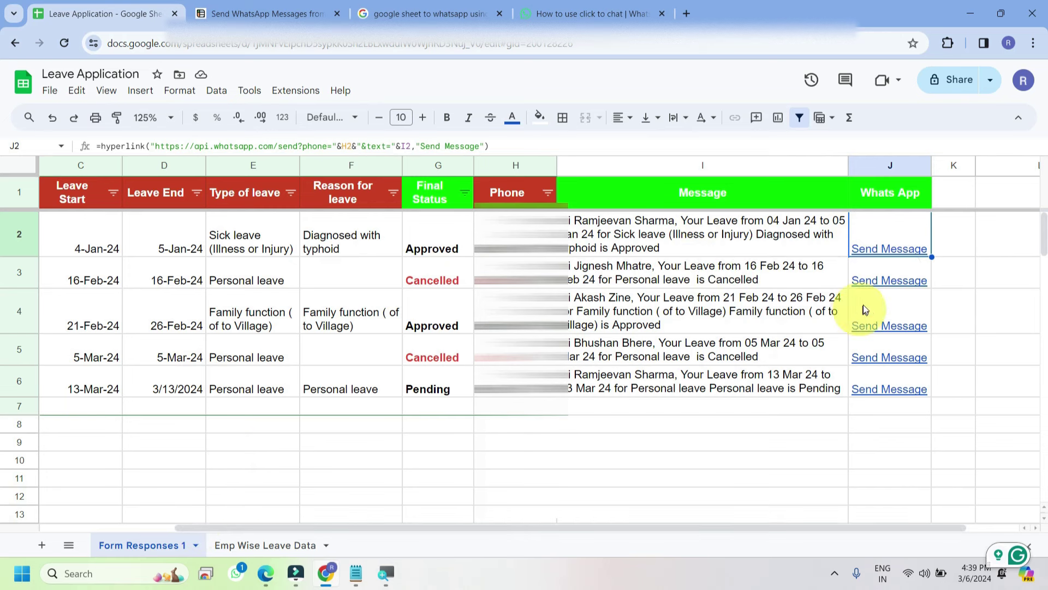
Step: Open J2's Send Message link in a new tab and launch the chat in WhatsApp desktop
{"action": "left_click", "coordinate": [879, 253]}
{"action": "left_click", "coordinate": [801, 273]}
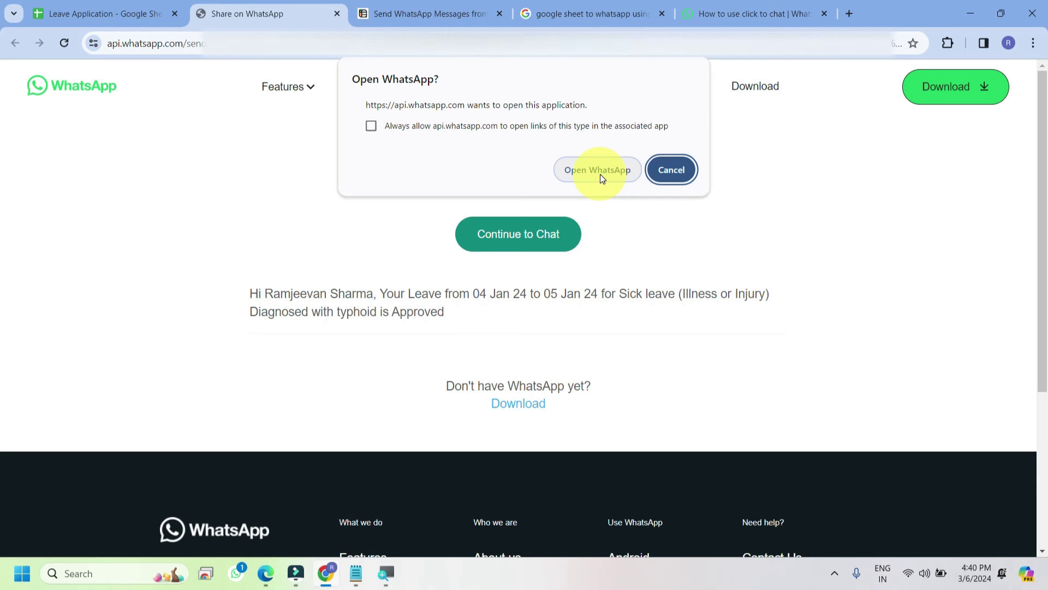
{"action": "left_click", "coordinate": [602, 171]}
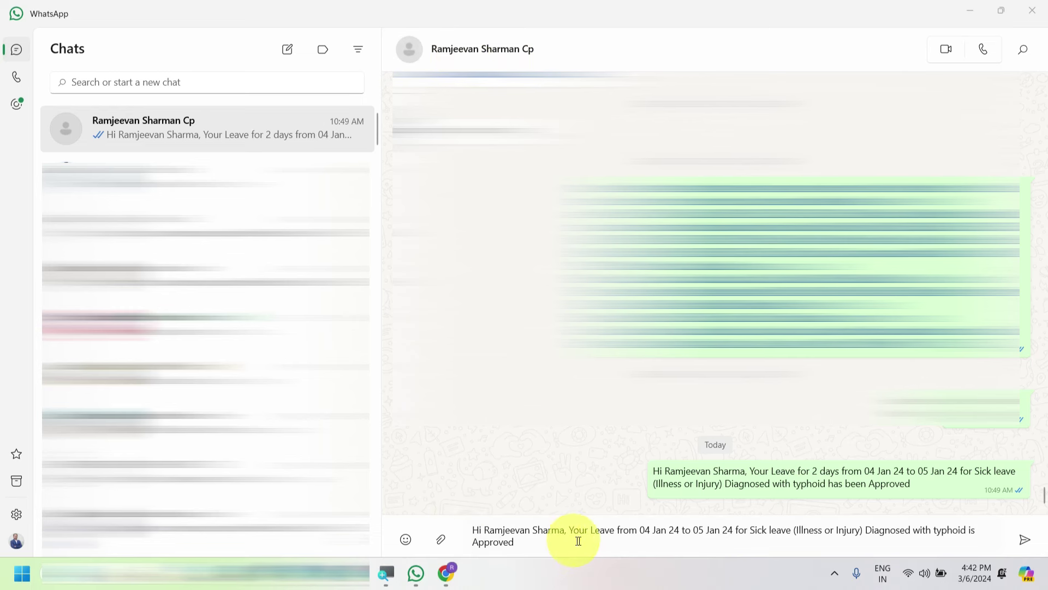
Step: Send the prefilled 04–05 Jan 24 sick-leave approval message, then switch back to the browser
{"action": "left_click", "coordinate": [521, 543]}
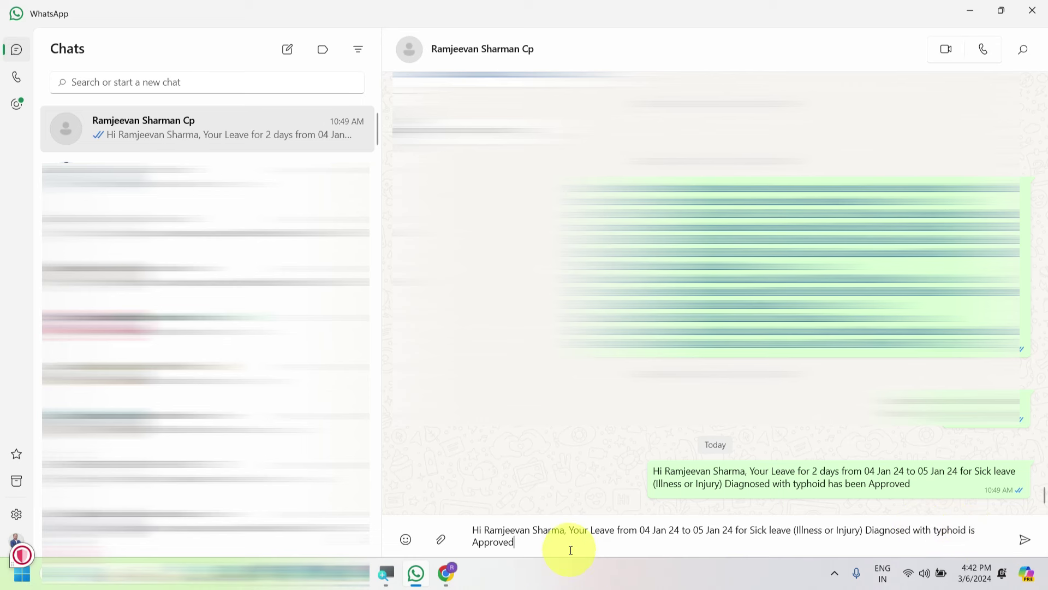
{"action": "left_click", "coordinate": [1025, 540]}
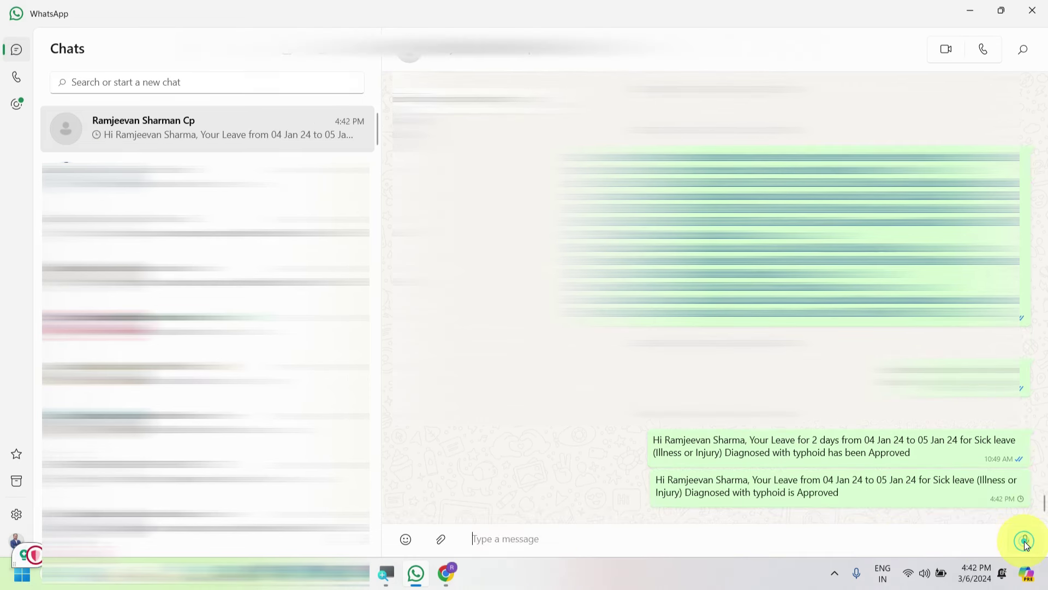
{"action": "key", "text": "alt+Tab"}
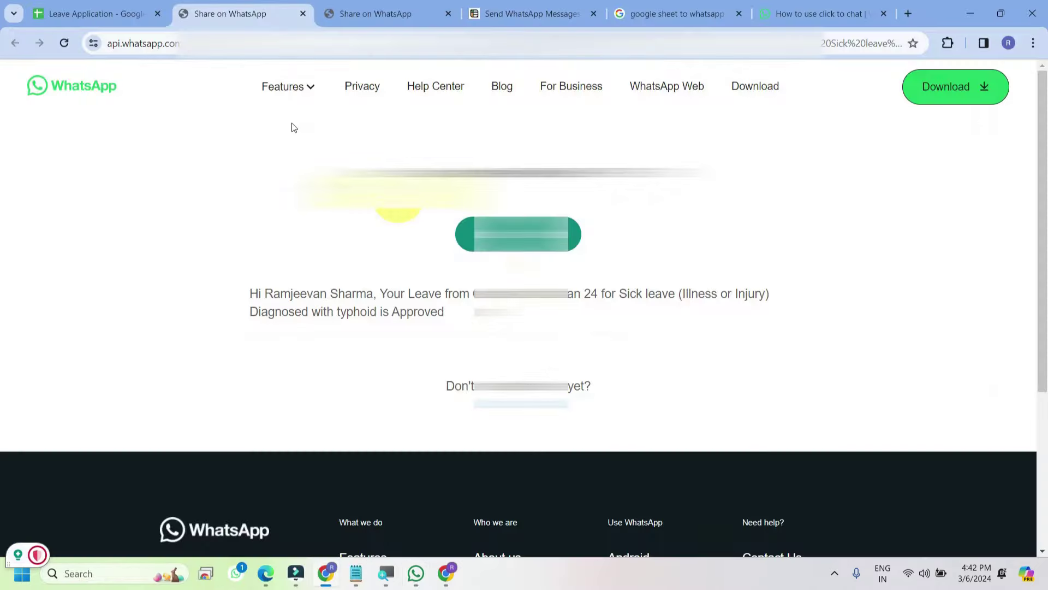
Step: Open row 3's Send Message link from the sheet and launch the chat in WhatsApp desktop
{"action": "left_click", "coordinate": [90, 14]}
{"action": "left_click", "coordinate": [880, 280]}
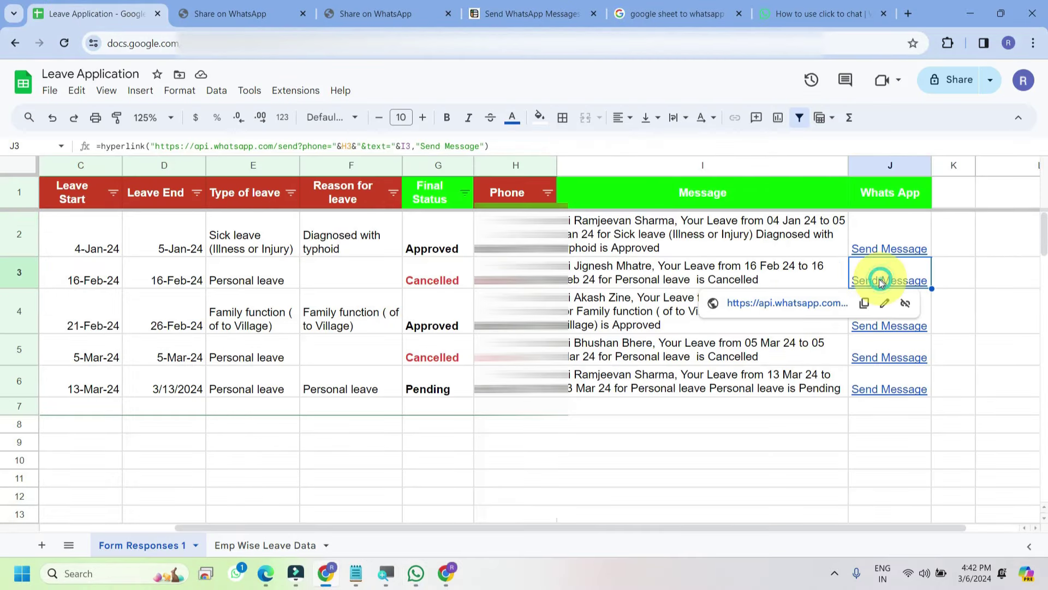
{"action": "left_click", "coordinate": [812, 302]}
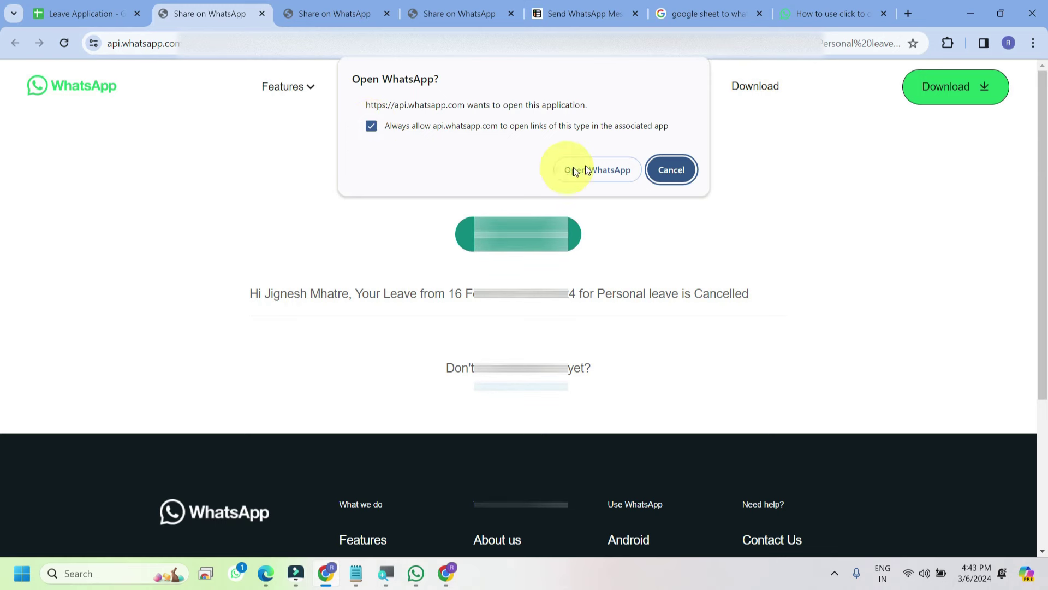
{"action": "left_click", "coordinate": [606, 169]}
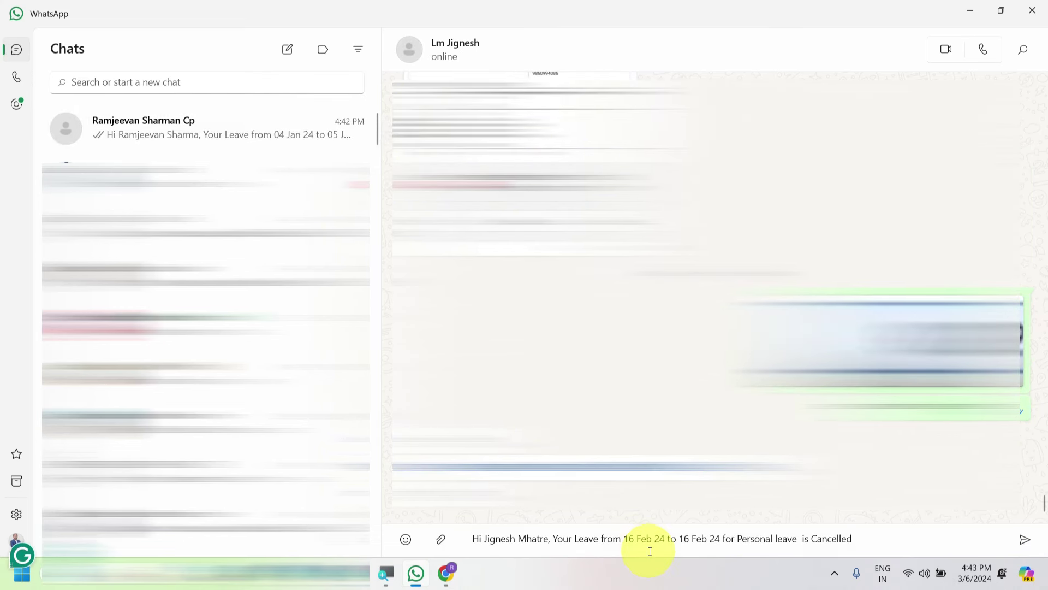
Step: Send the 16 Feb 24 personal-leave cancellation message and return to the Leave Application tab
{"action": "left_click_drag", "start_coordinate": [471, 540], "coordinate": [890, 535]}
{"action": "left_click", "coordinate": [890, 535]}
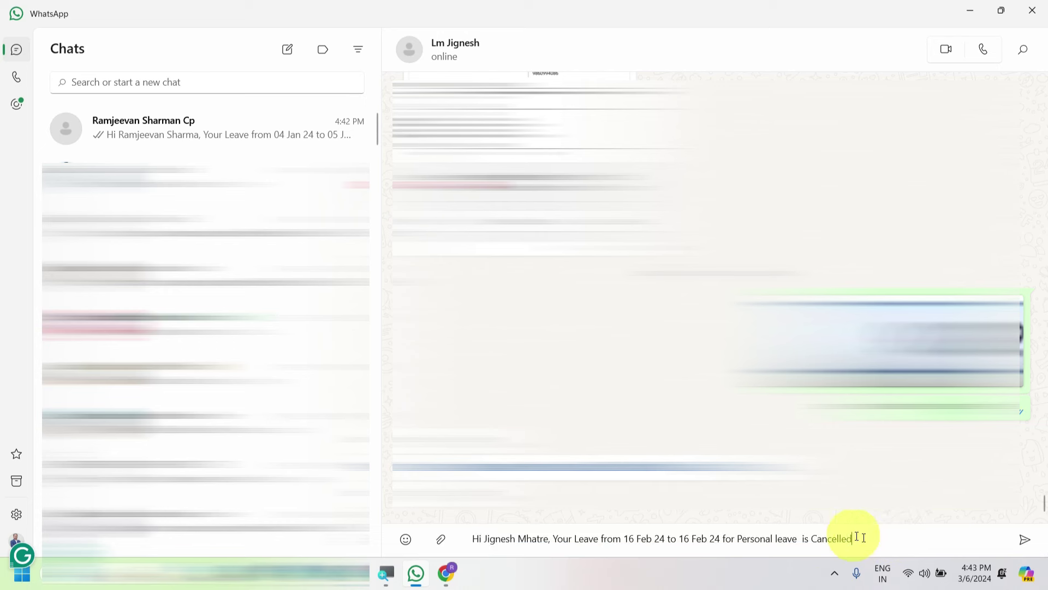
{"action": "left_click", "coordinate": [1025, 539]}
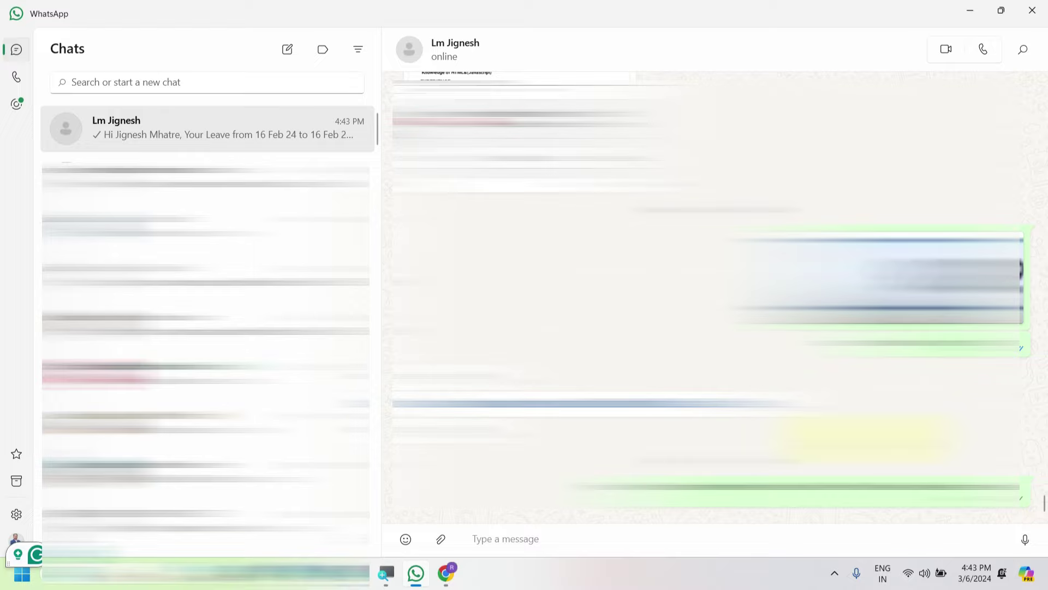
{"action": "key", "text": "alt+Tab"}
{"action": "key", "text": "ctrl+1"}
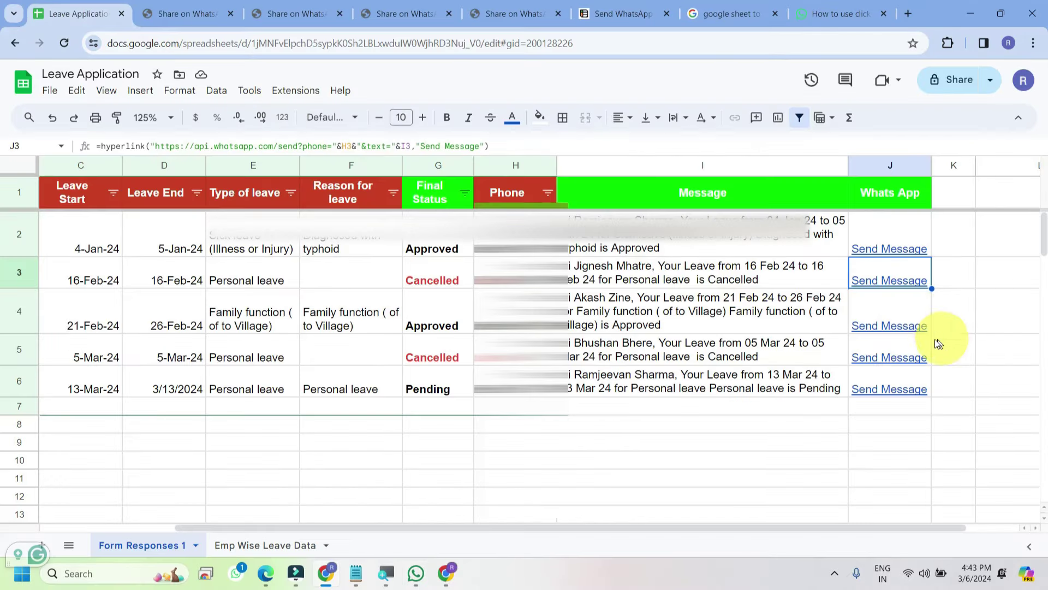
Step: Review the message and link cells, H2's VLOOKUP and the D2:I6 block, then open Extensions for add-ons
{"action": "left_click_drag", "start_coordinate": [896, 326], "coordinate": [819, 344]}
{"action": "left_click", "coordinate": [710, 382]}
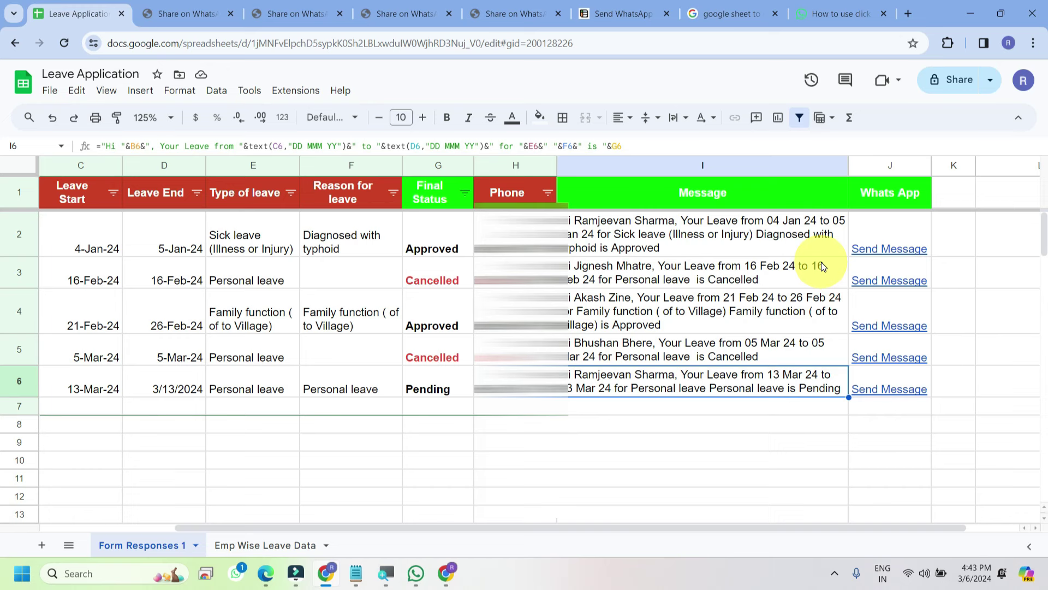
{"action": "mouse_move", "coordinate": [889, 389]}
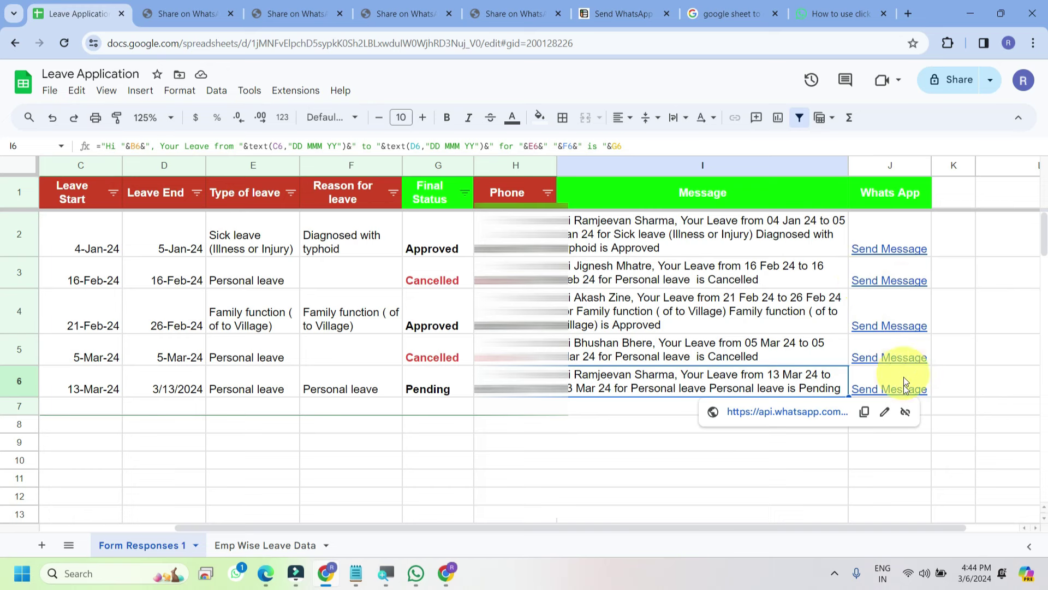
{"action": "left_click", "coordinate": [519, 233]}
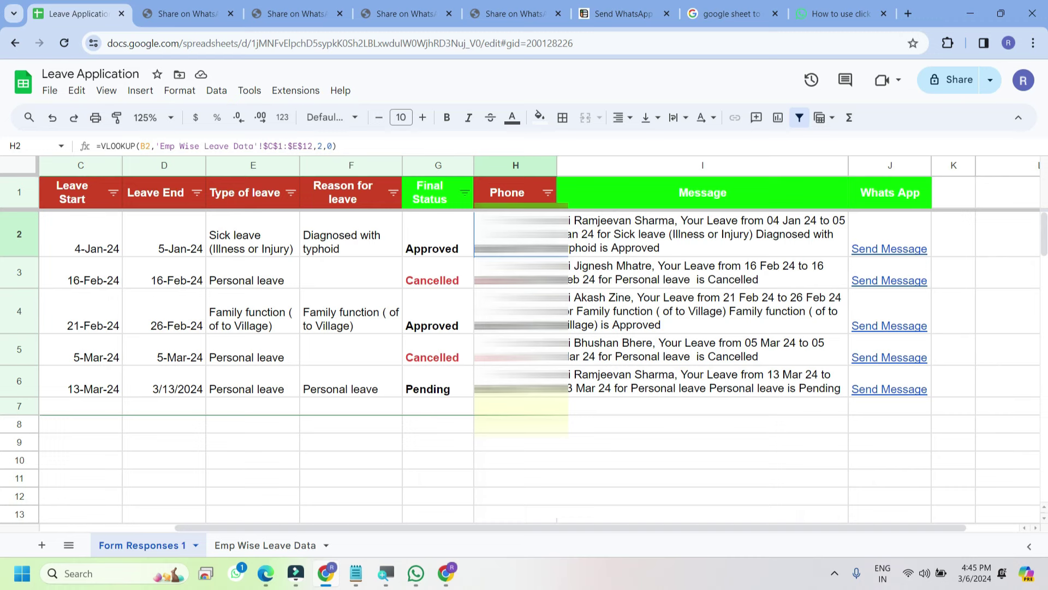
{"action": "left_click_drag", "start_coordinate": [164, 229], "coordinate": [733, 382]}
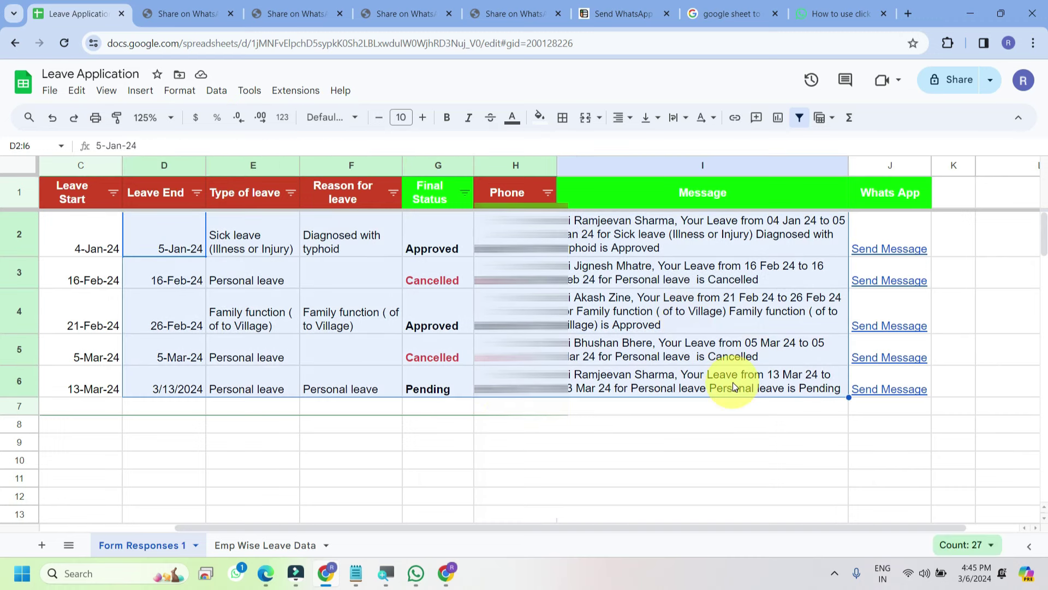
{"action": "left_click", "coordinate": [273, 298]}
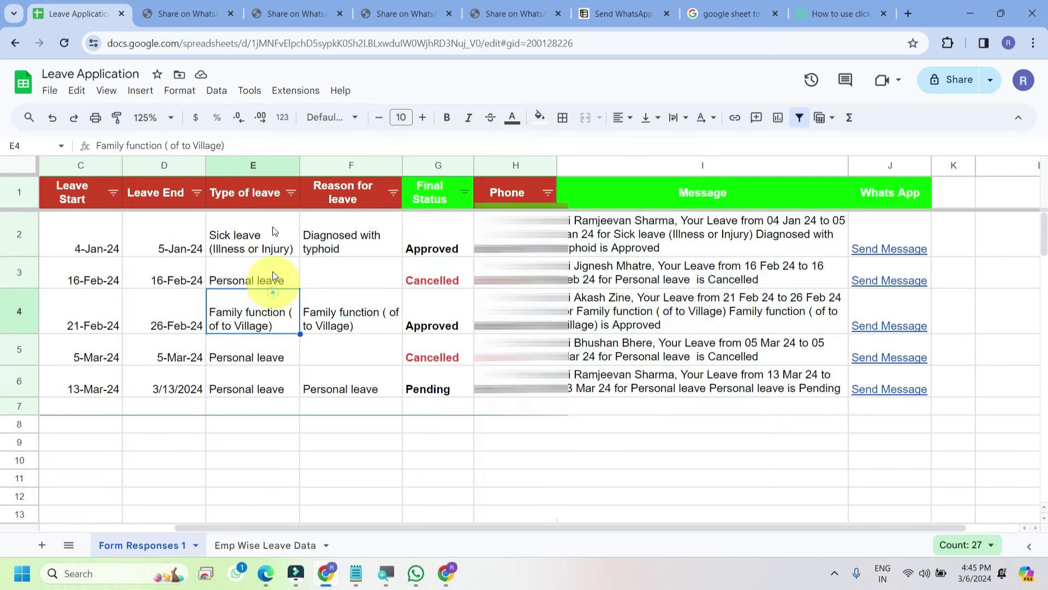
{"action": "left_click", "coordinate": [287, 93]}
{"action": "mouse_move", "coordinate": [311, 114]}
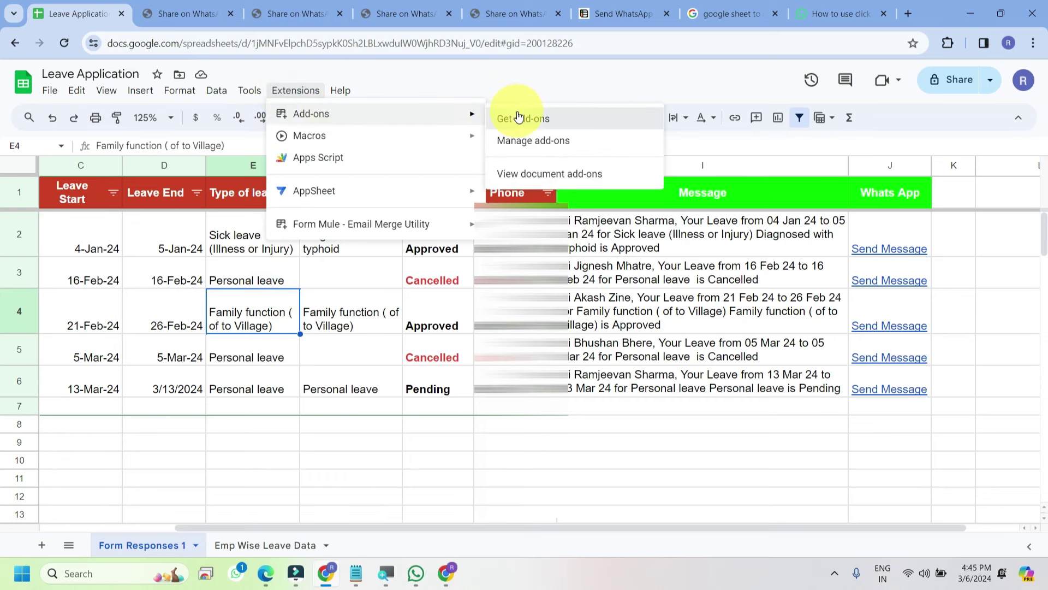
Step: Choose Get add-ons to browse the add-ons marketplace
{"action": "left_click", "coordinate": [518, 112]}
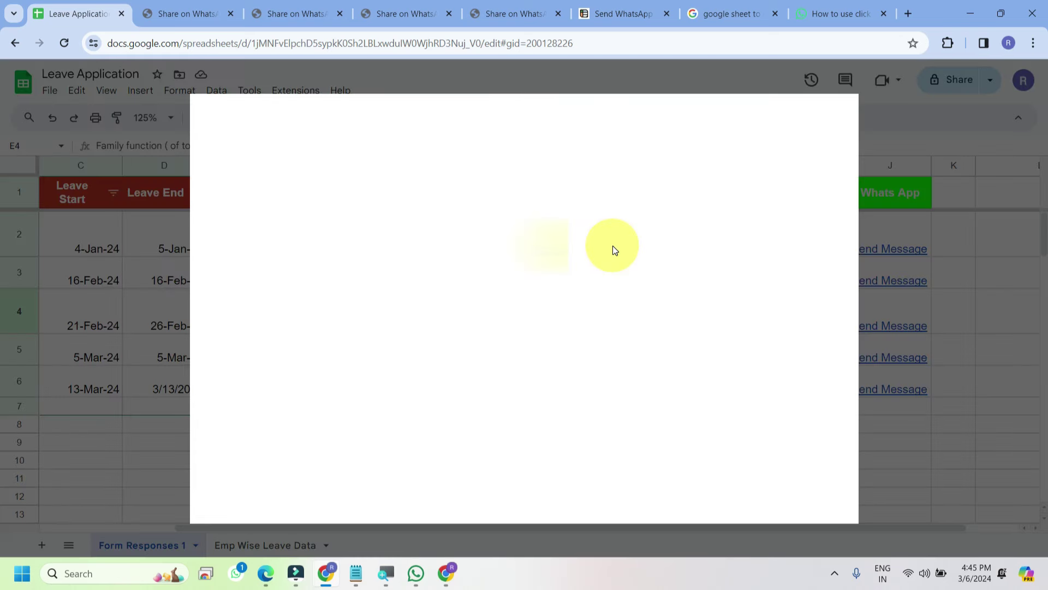